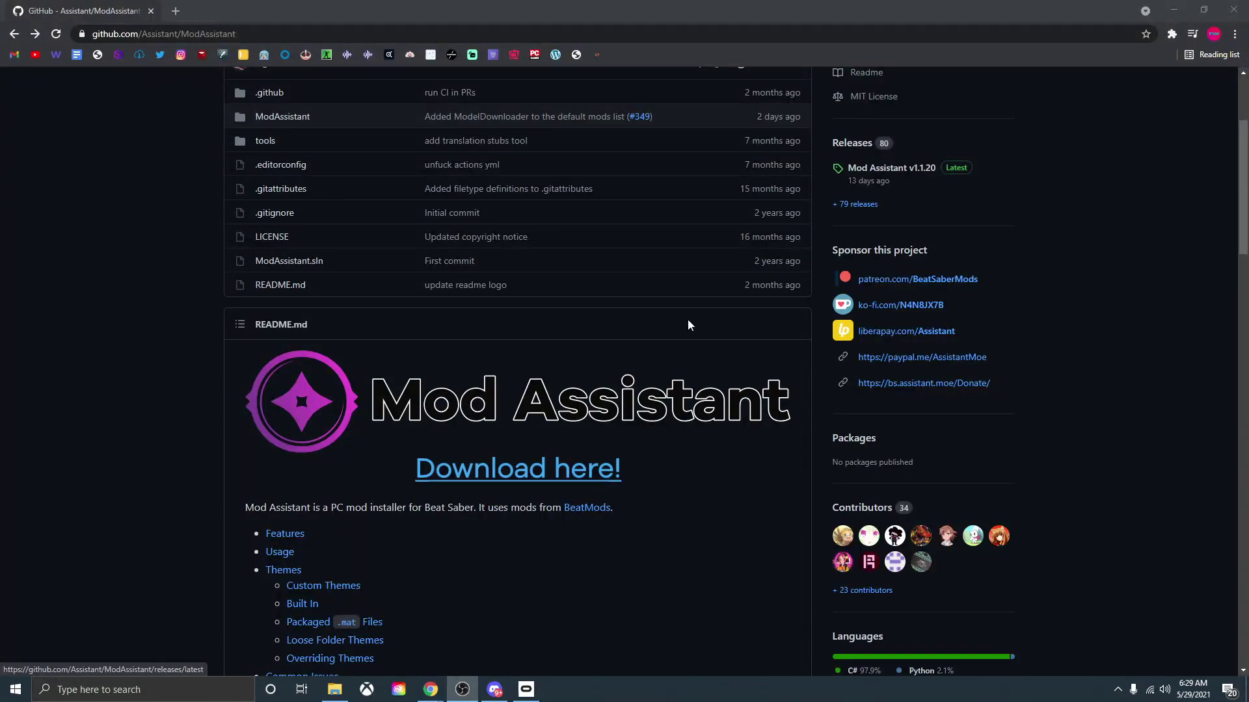
Download ModAssistant.exe from the v1.1.20 GitHub release and drag a copy onto the desktop.
{"action": "left_click", "coordinate": [506, 473]}
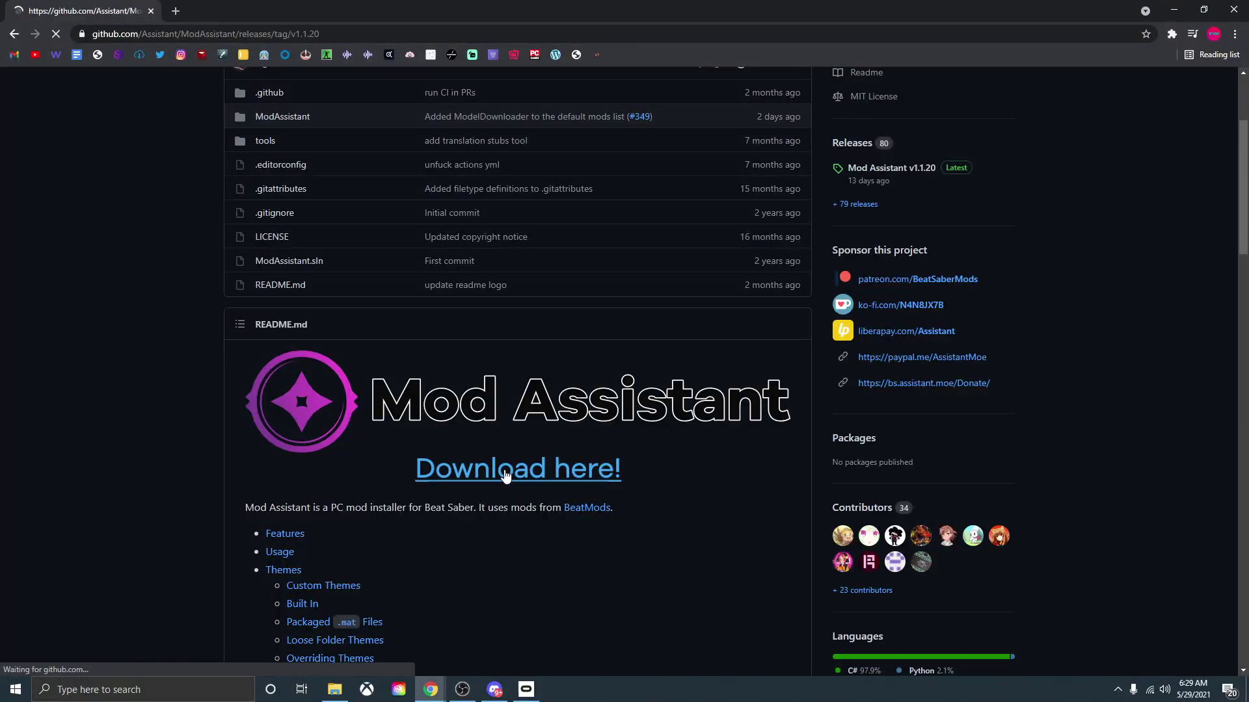
{"action": "scroll", "coordinate": [503, 464], "scroll_direction": "down", "scroll_amount": 3}
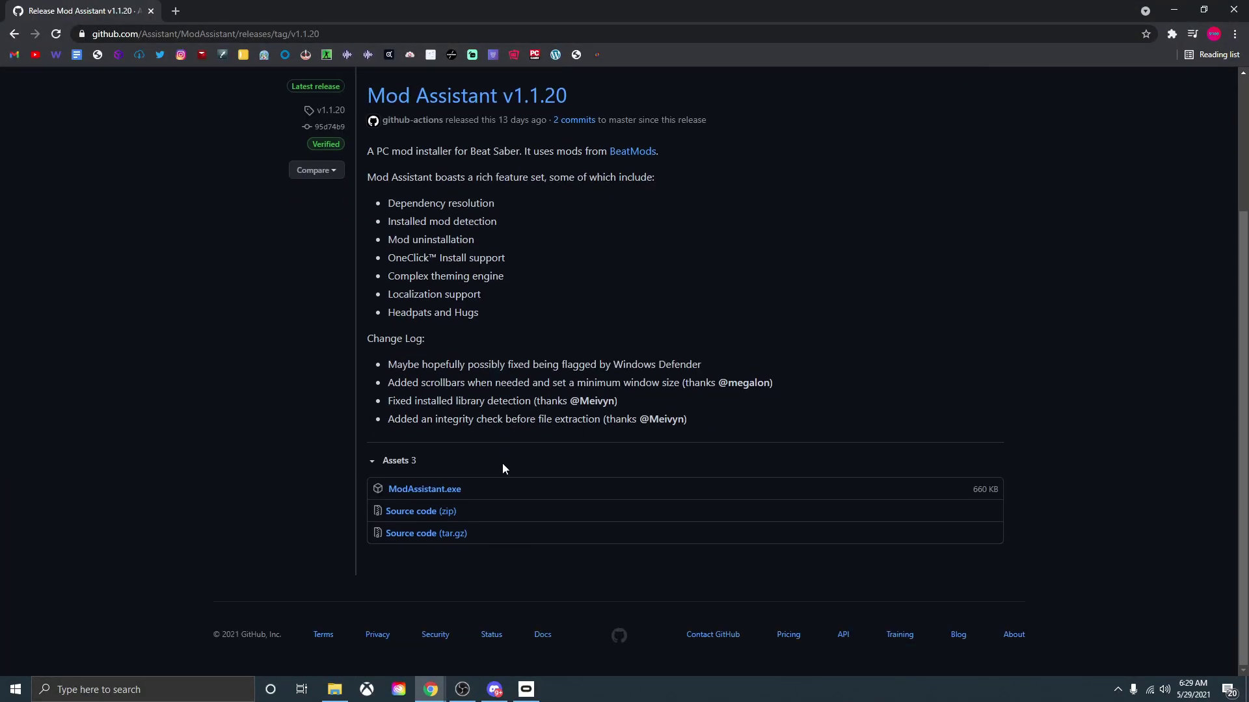
{"action": "left_click", "coordinate": [425, 492]}
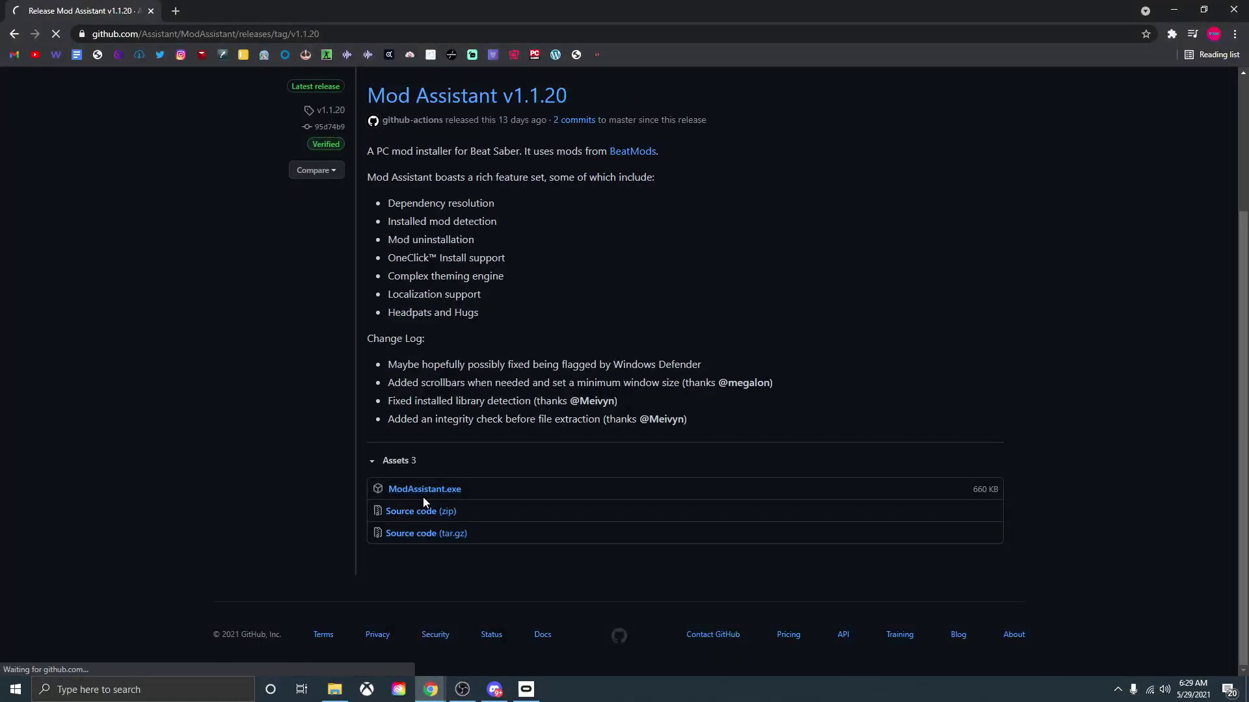
{"action": "left_click", "coordinate": [1204, 11]}
{"action": "left_click_drag", "start_coordinate": [167, 519], "coordinate": [914, 454]}
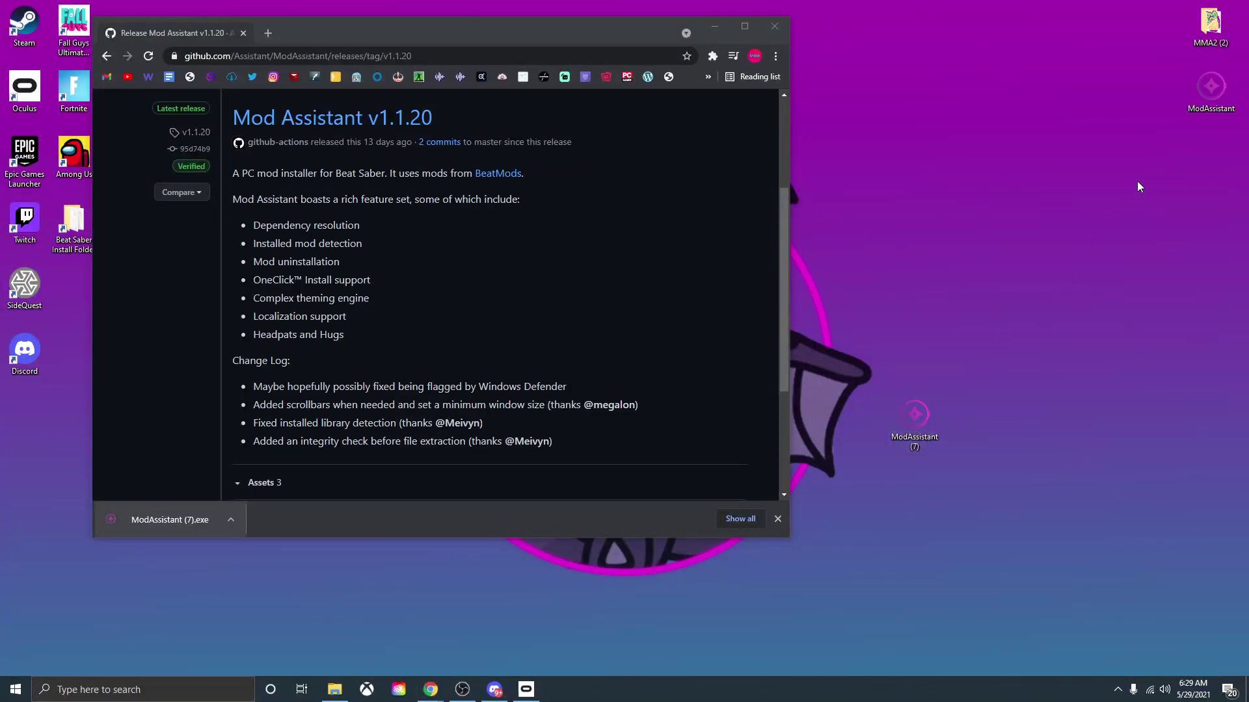
Launch Mod Assistant from the desktop, keep game version 1.16.1, and accept the terms.
{"action": "left_click", "coordinate": [715, 26]}
{"action": "double_click", "coordinate": [1209, 92]}
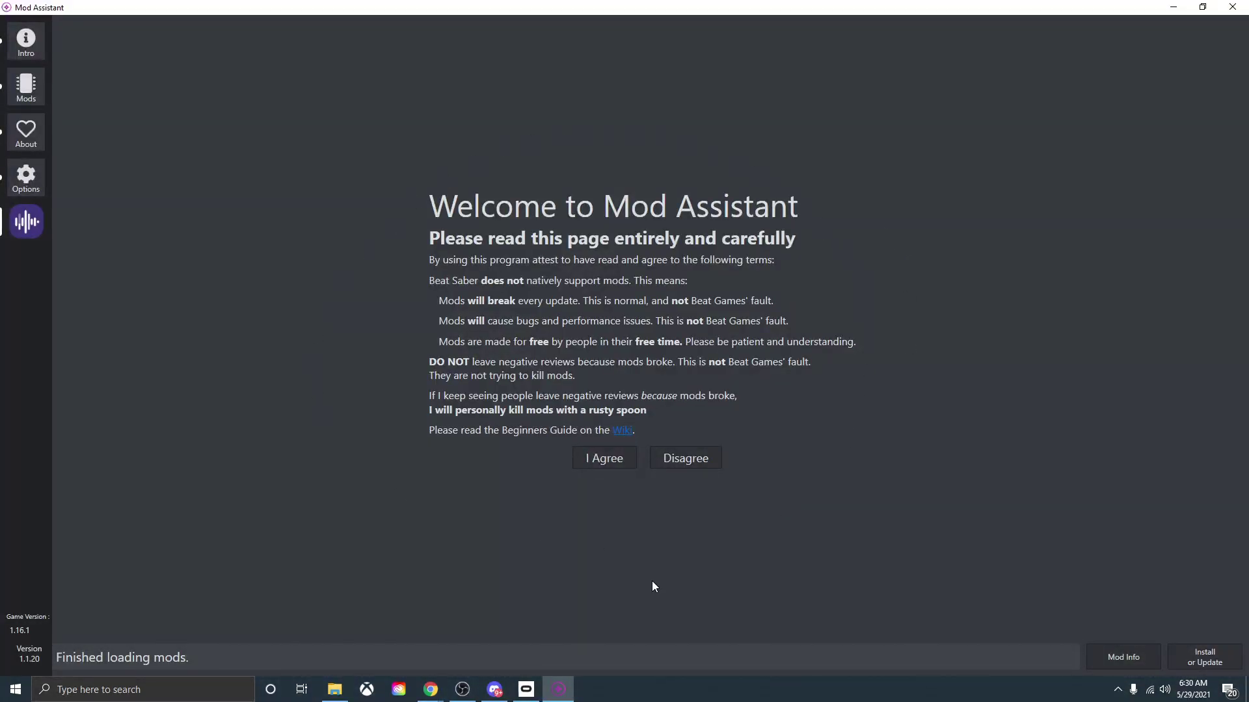
{"action": "left_click", "coordinate": [598, 463]}
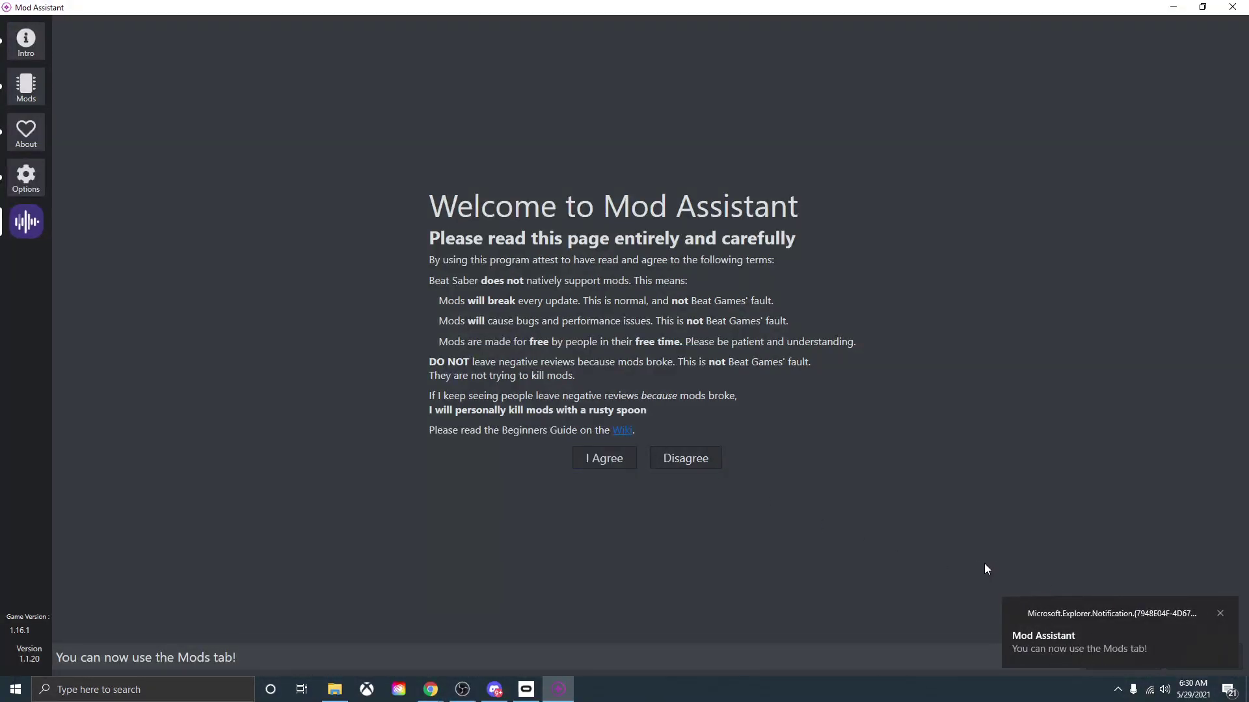
{"action": "left_click", "coordinate": [25, 634]}
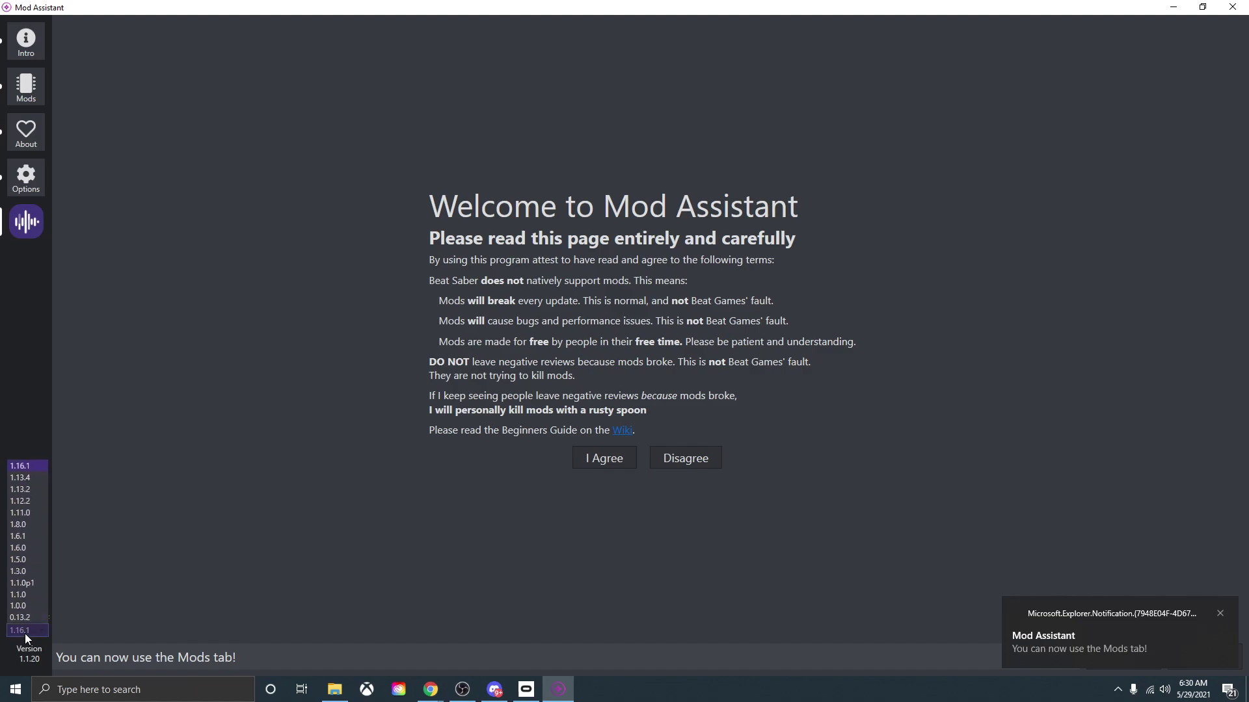
{"action": "left_click", "coordinate": [19, 468]}
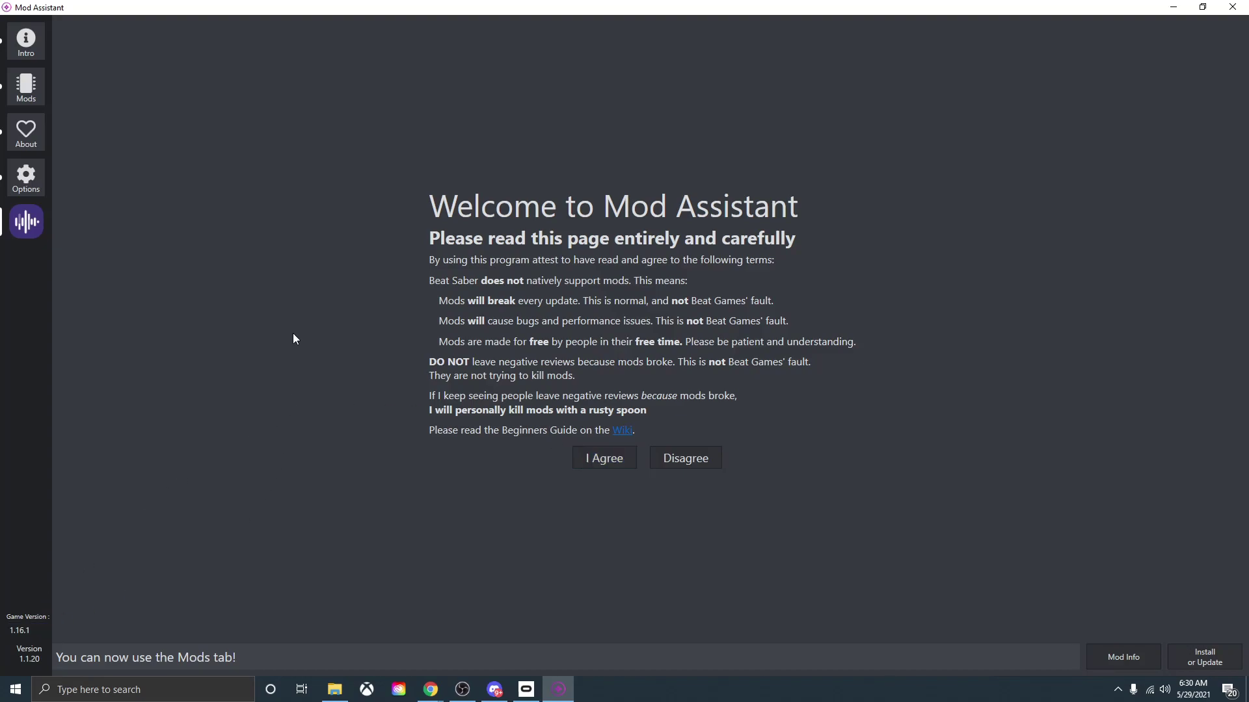
{"action": "left_click", "coordinate": [33, 95]}
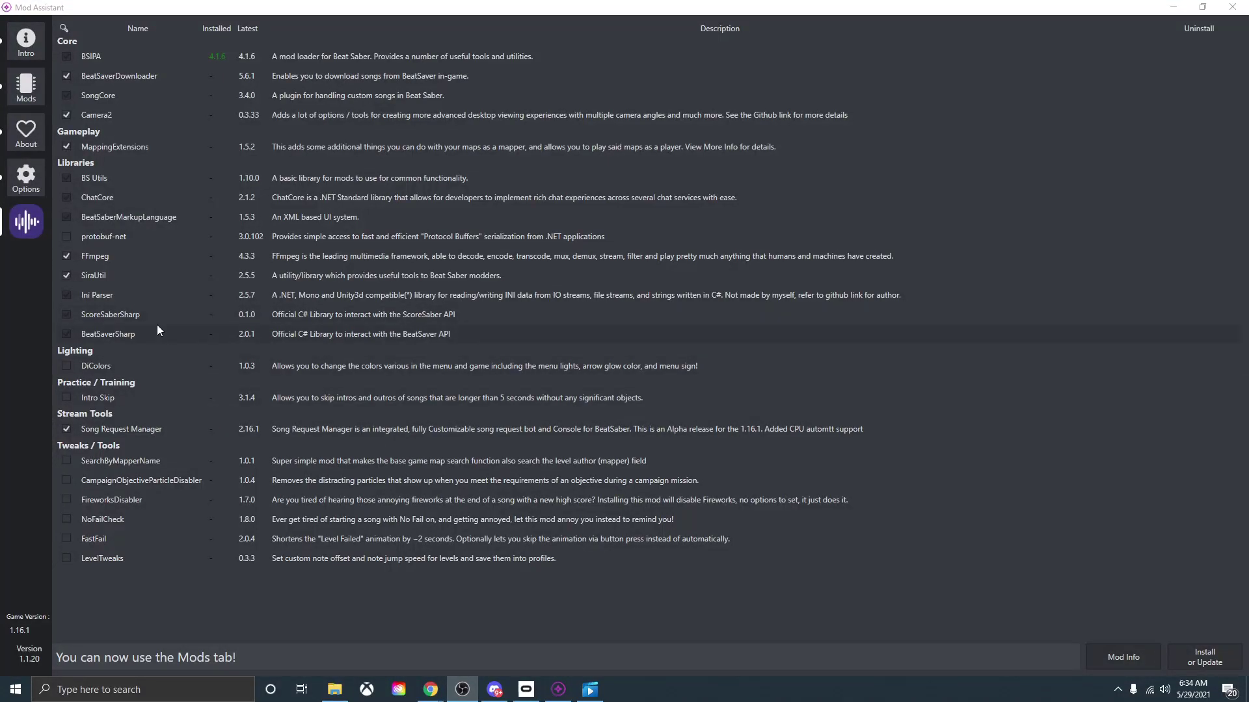
Tick DiColors under Lighting and install all the checked mods.
{"action": "left_click", "coordinate": [66, 366]}
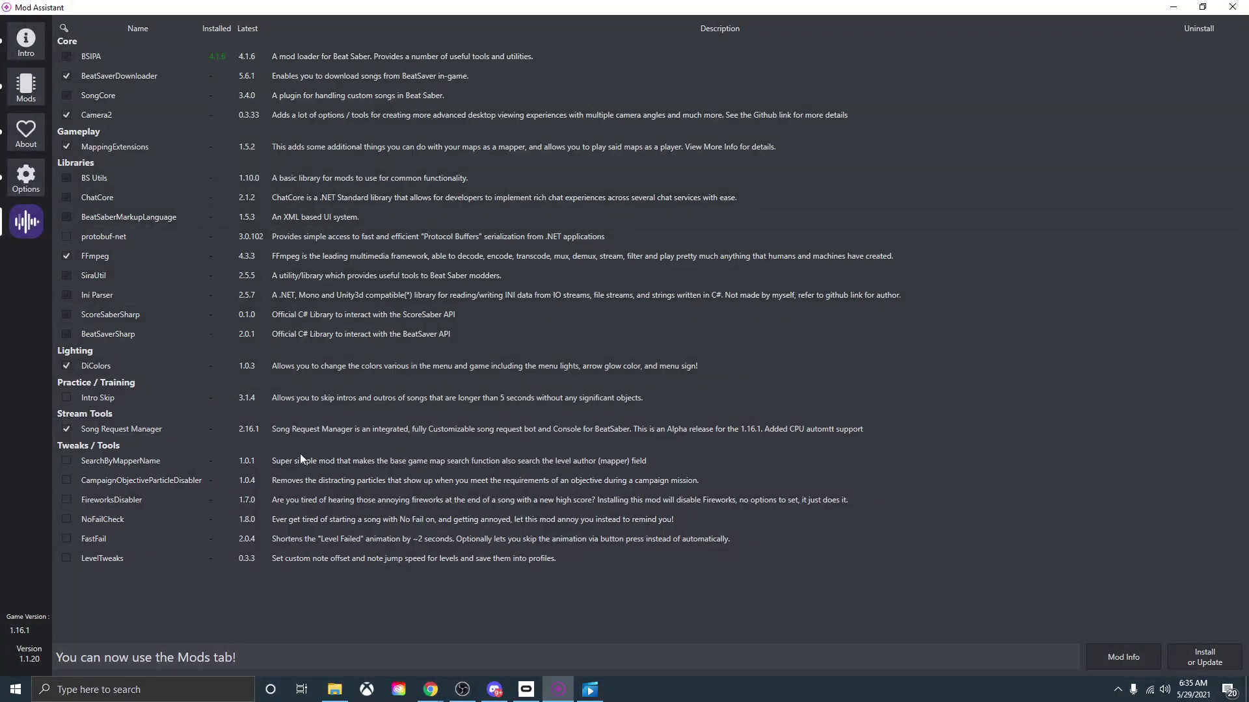
{"action": "left_click", "coordinate": [1208, 654]}
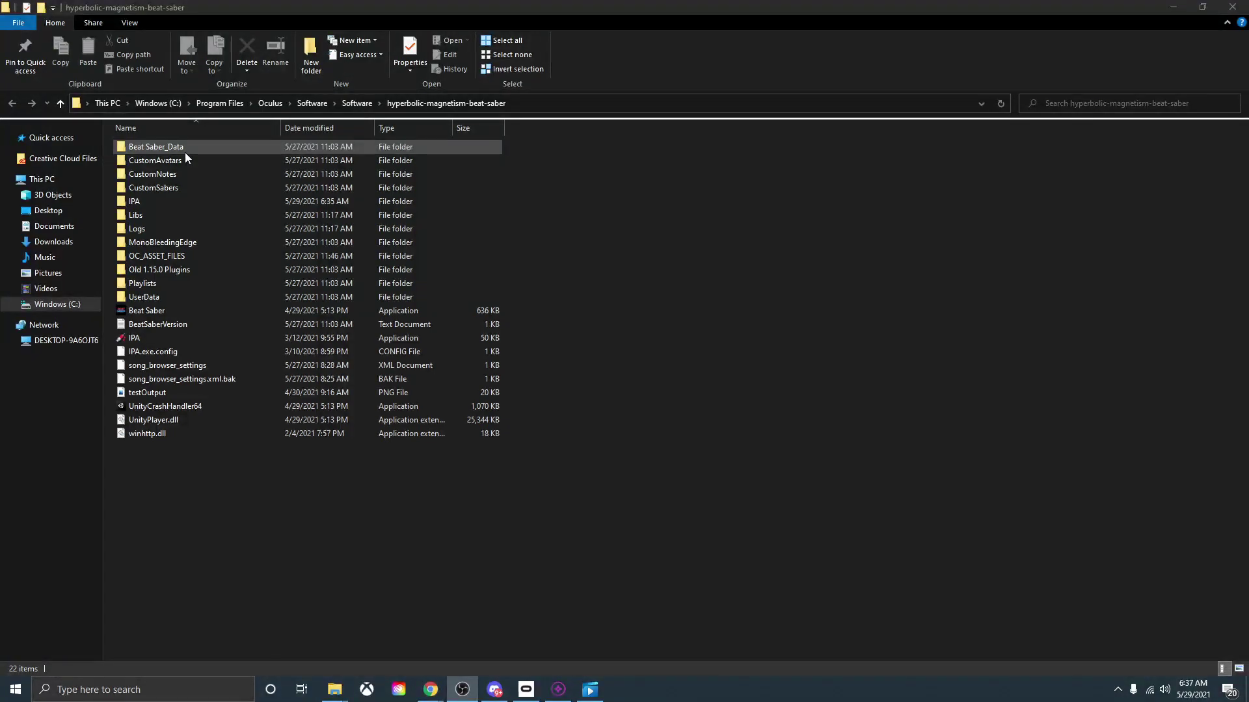
Open Beat Saber_Data, then CustomLevels, and scroll through the 339 song folders.
{"action": "double_click", "coordinate": [165, 149]}
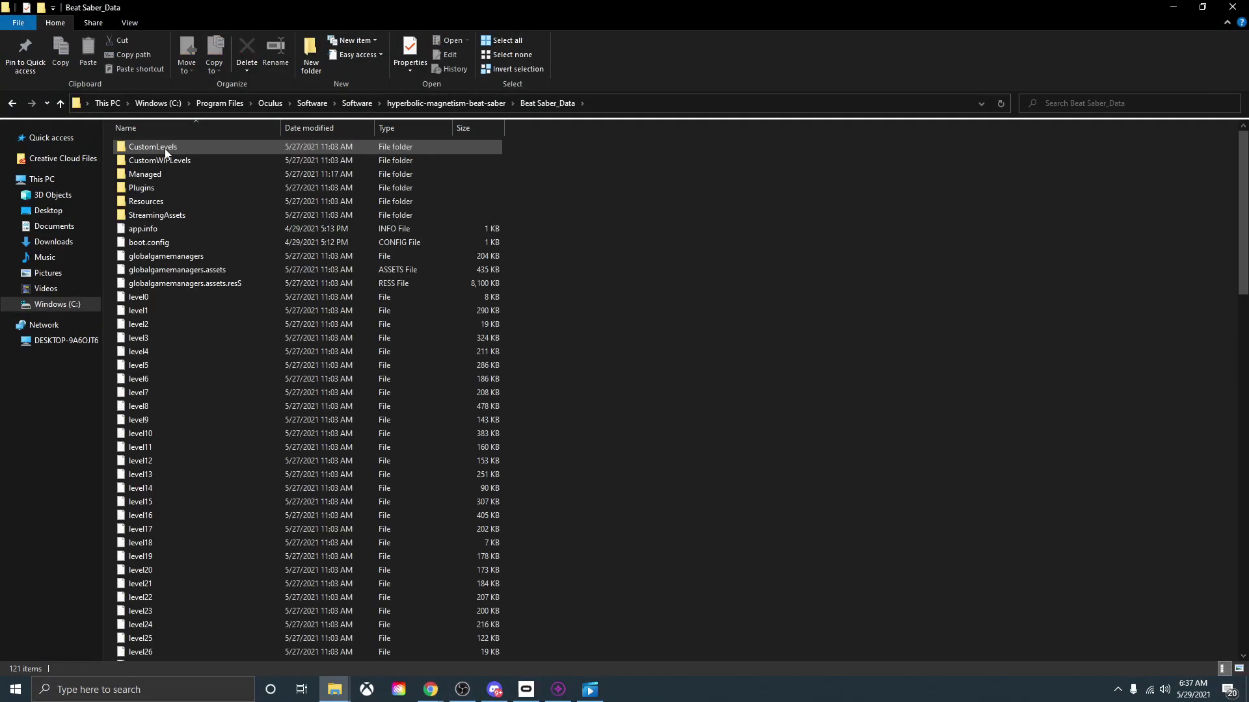
{"action": "double_click", "coordinate": [165, 148]}
{"action": "scroll", "coordinate": [204, 362], "scroll_direction": "down", "scroll_amount": 17}
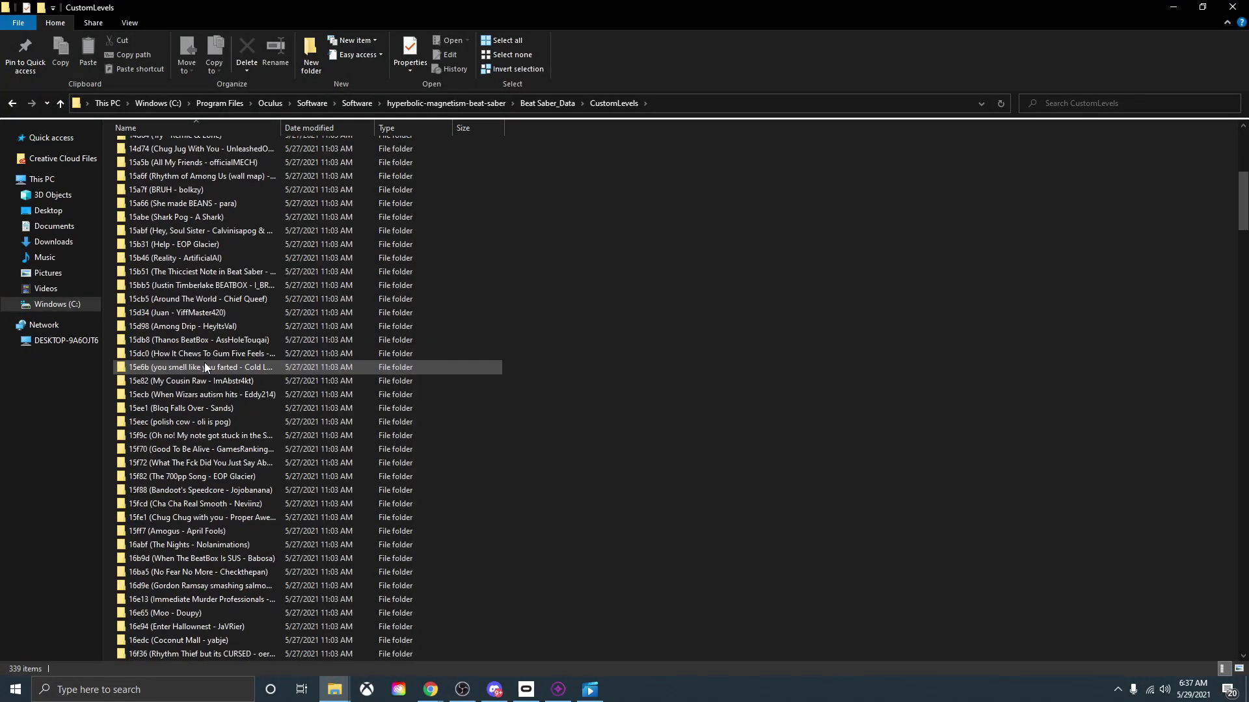
{"action": "scroll", "coordinate": [204, 363], "scroll_direction": "down", "scroll_amount": 20}
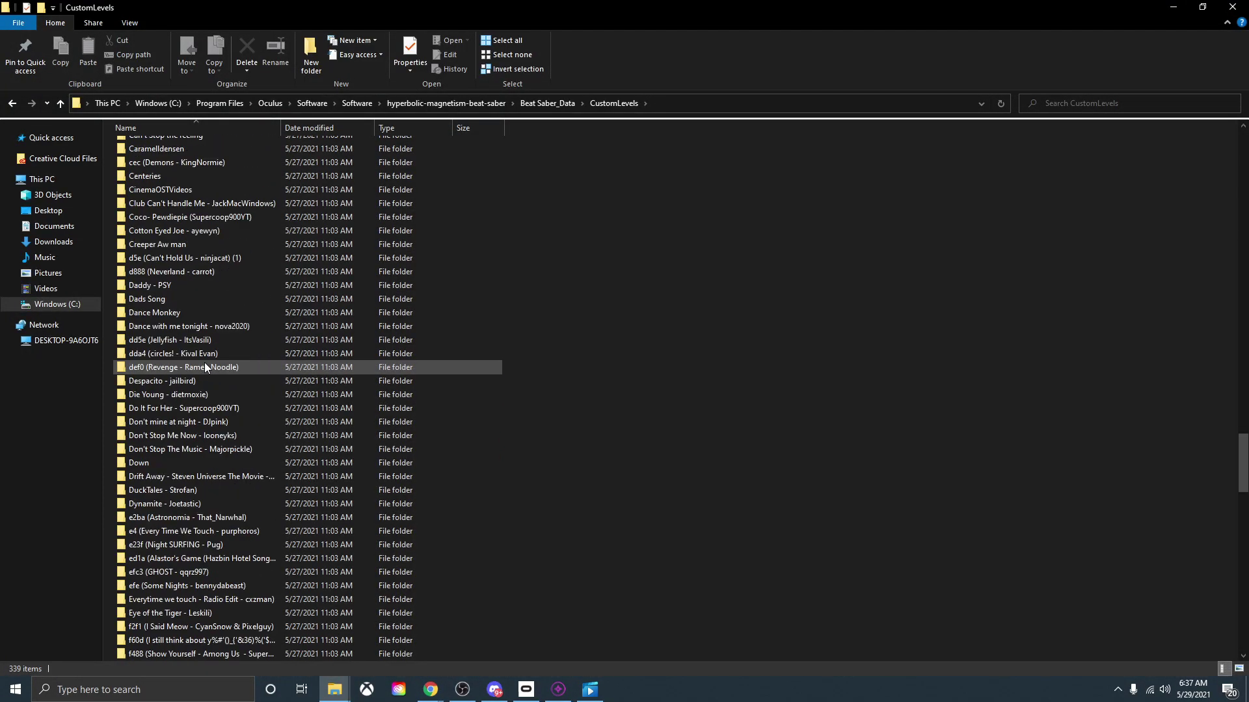
{"action": "scroll", "coordinate": [204, 366], "scroll_direction": "up", "scroll_amount": 12}
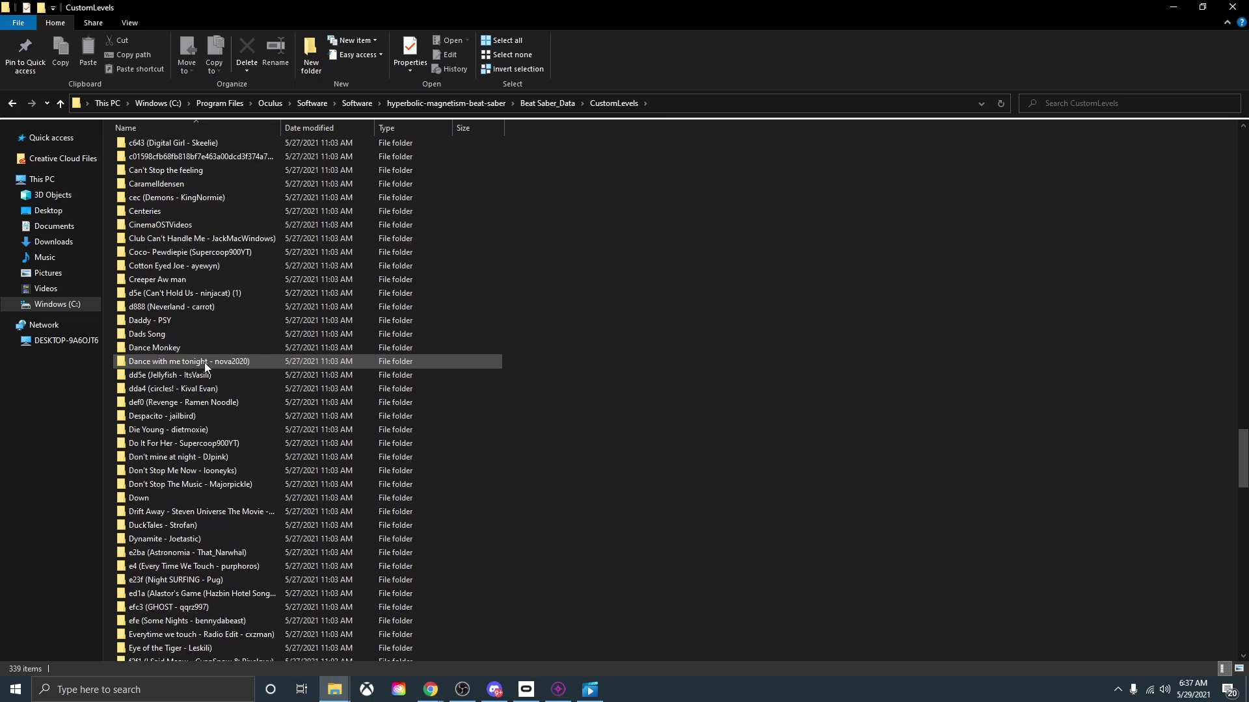
{"action": "scroll", "coordinate": [204, 361], "scroll_direction": "up", "scroll_amount": 20}
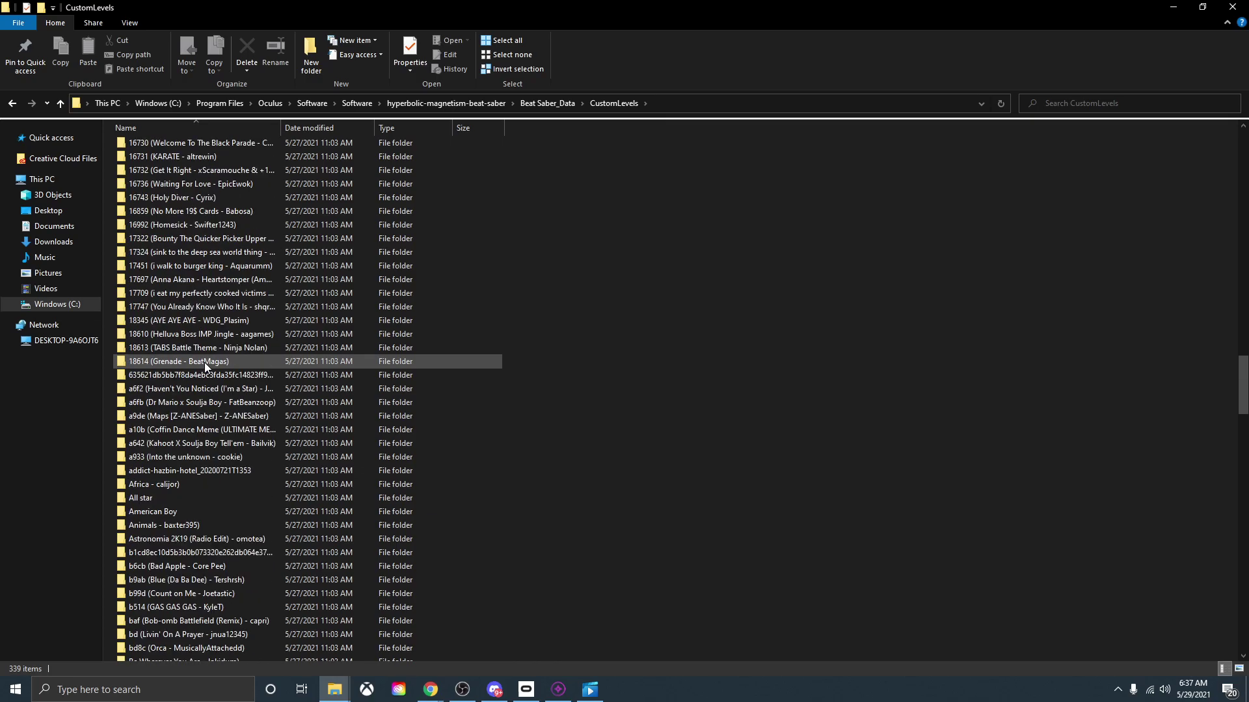
{"action": "scroll", "coordinate": [204, 361], "scroll_direction": "up", "scroll_amount": 4}
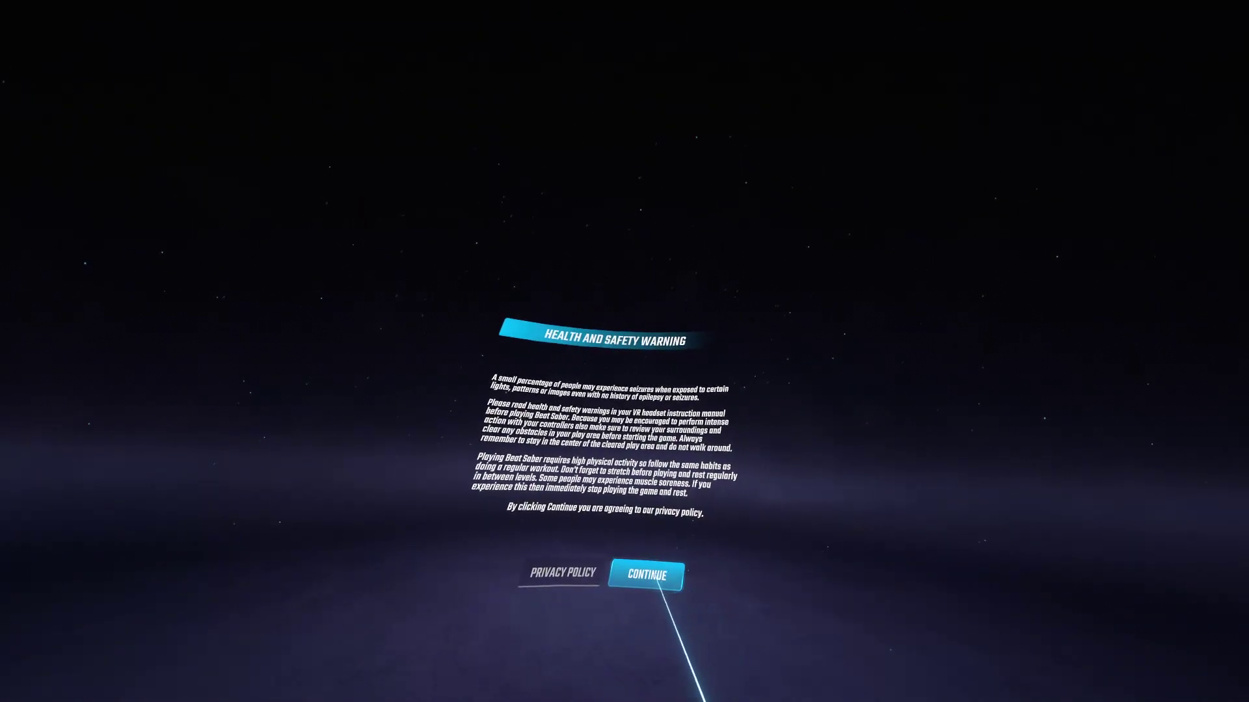
Pass the health warning, open Solo, and filter the song list to Custom Levels.
{"action": "left_click", "coordinate": [658, 580]}
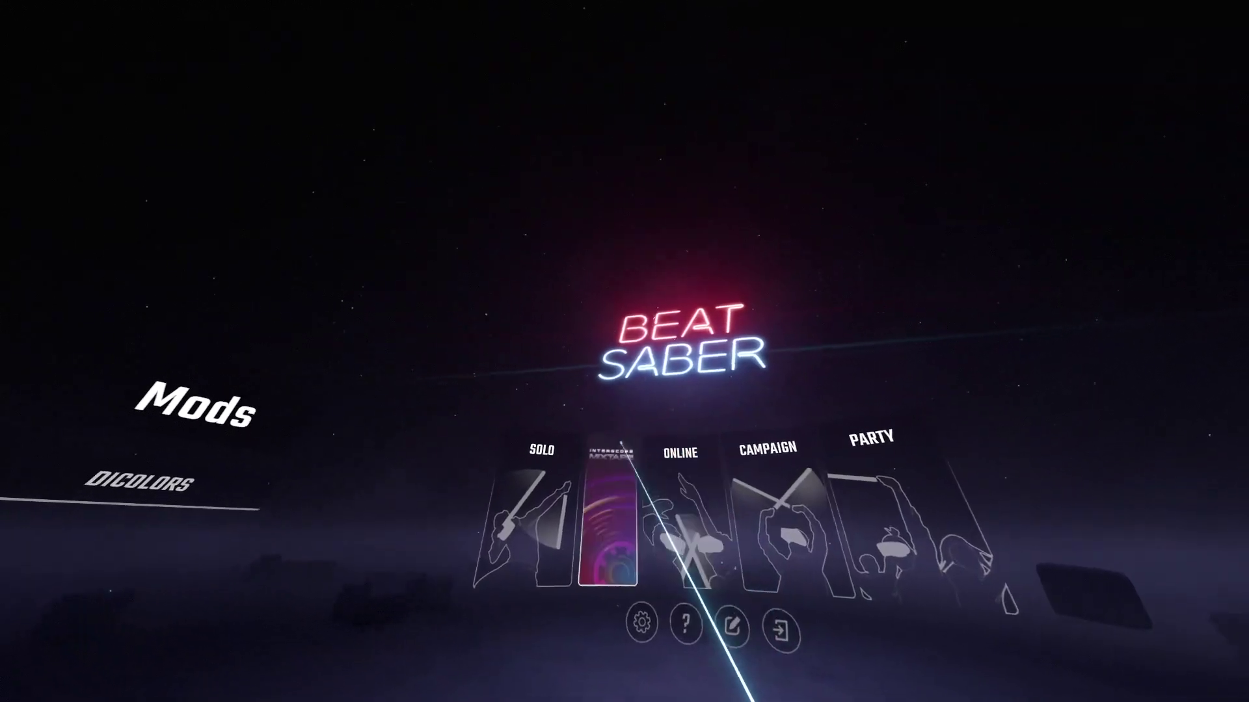
{"action": "left_click", "coordinate": [513, 514]}
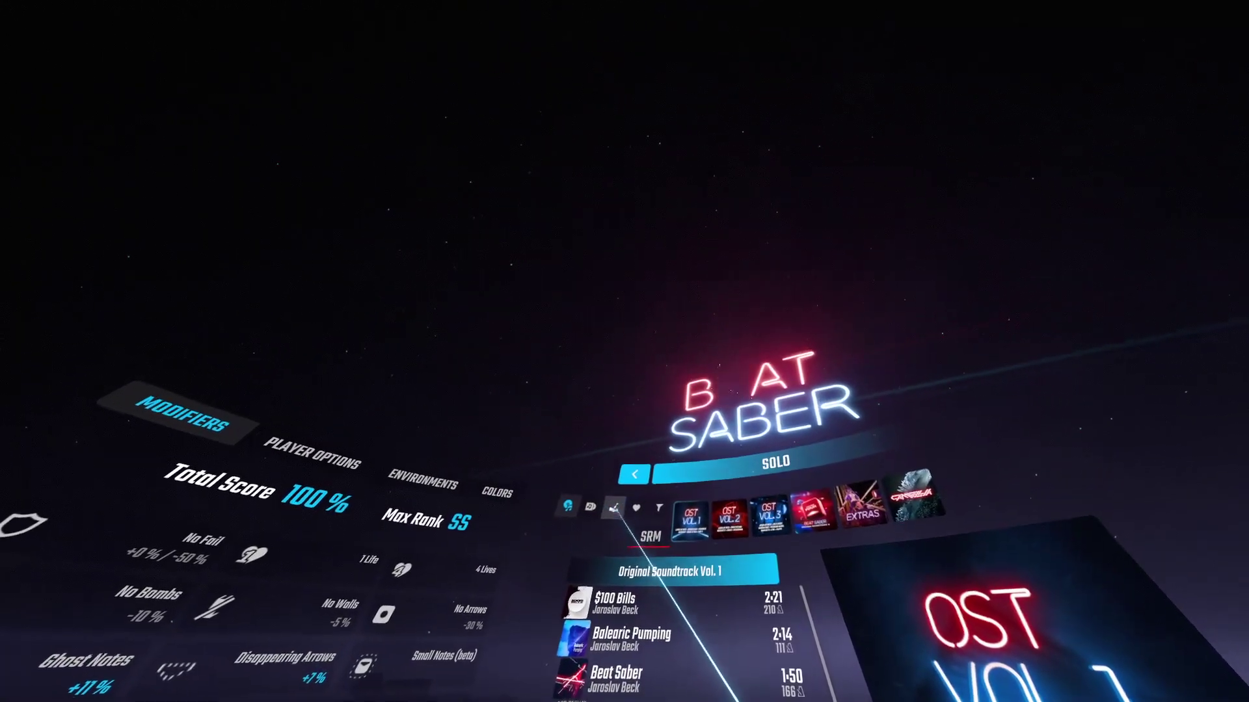
{"action": "left_click", "coordinate": [610, 487]}
{"action": "scroll", "coordinate": [645, 555], "scroll_direction": "down", "scroll_amount": 10}
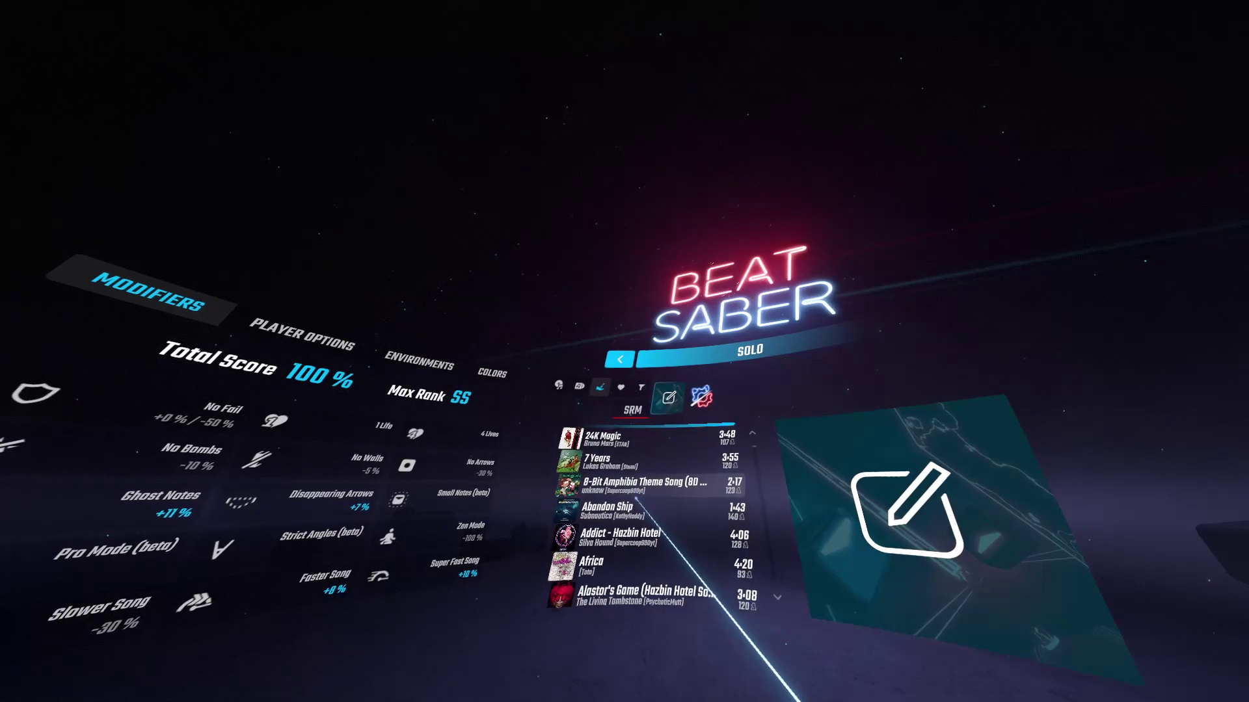
{"action": "scroll", "coordinate": [568, 524], "scroll_direction": "down", "scroll_amount": 10}
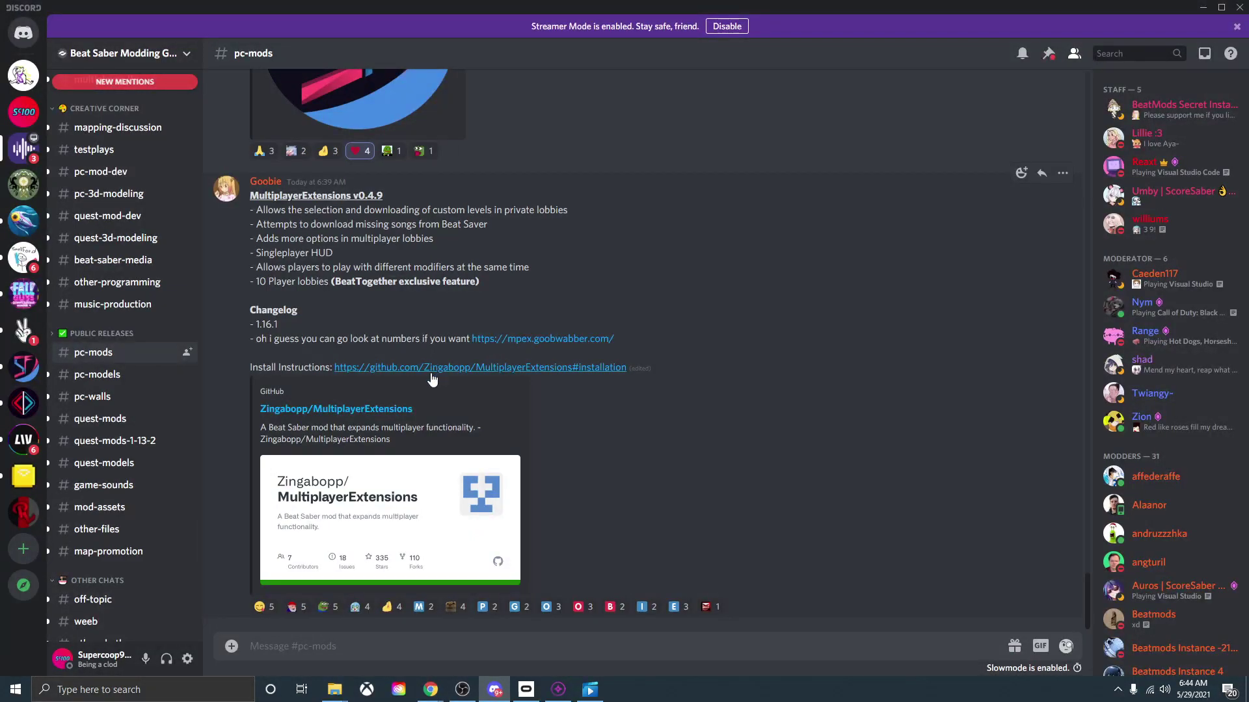
Find the Saber Factory 2.3.0 post in #pc-mods and follow its GitHub releases link.
{"action": "scroll", "coordinate": [442, 419], "scroll_direction": "up", "scroll_amount": 5}
{"action": "scroll", "coordinate": [447, 421], "scroll_direction": "up", "scroll_amount": 12}
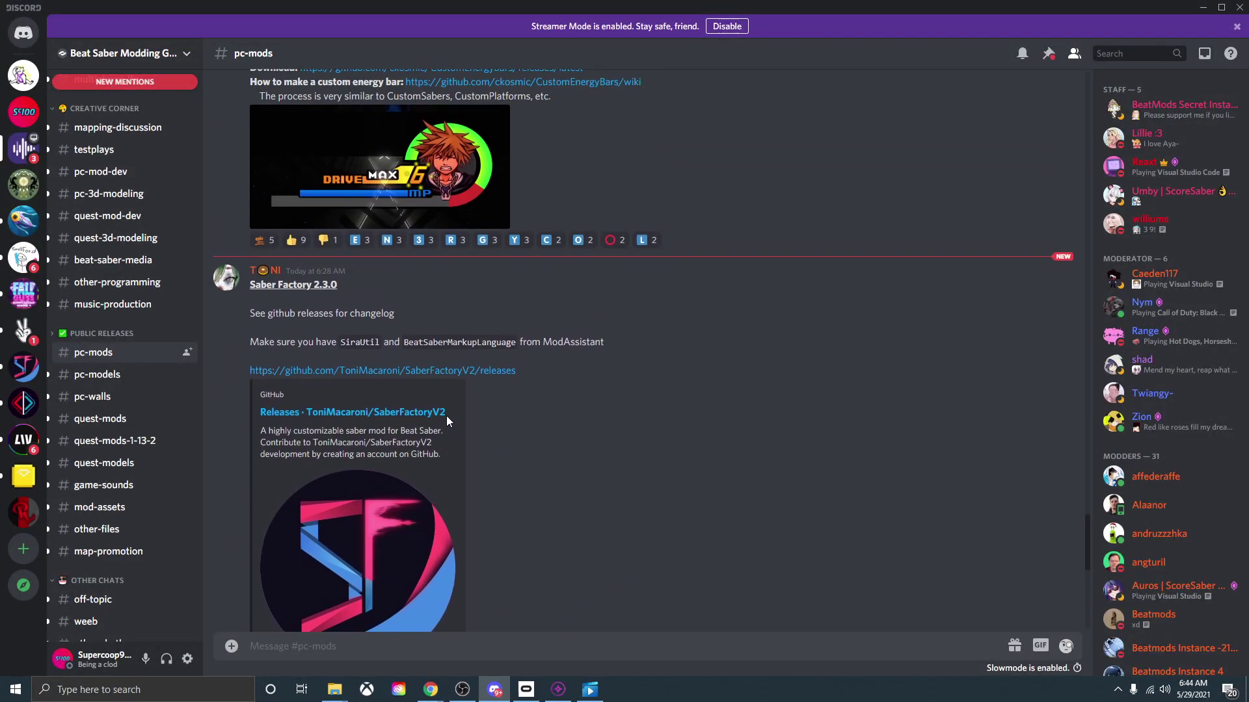
{"action": "scroll", "coordinate": [446, 415], "scroll_direction": "up", "scroll_amount": 14}
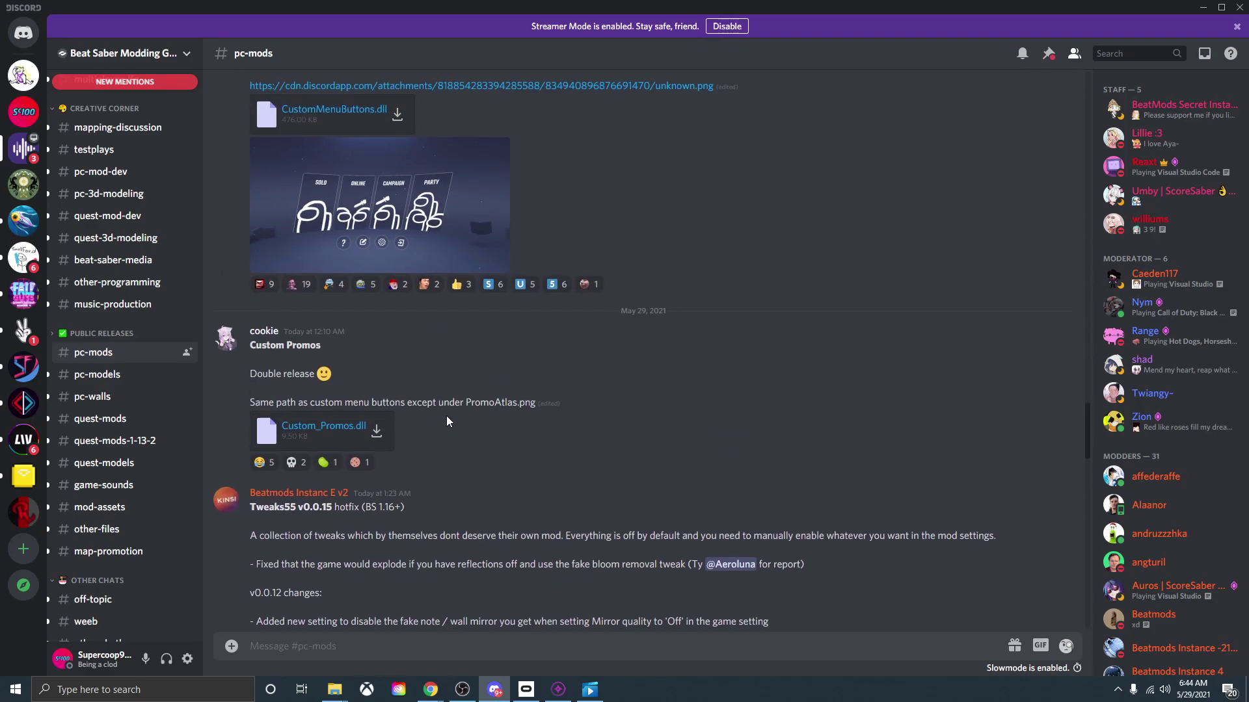
{"action": "scroll", "coordinate": [446, 421], "scroll_direction": "up", "scroll_amount": 3}
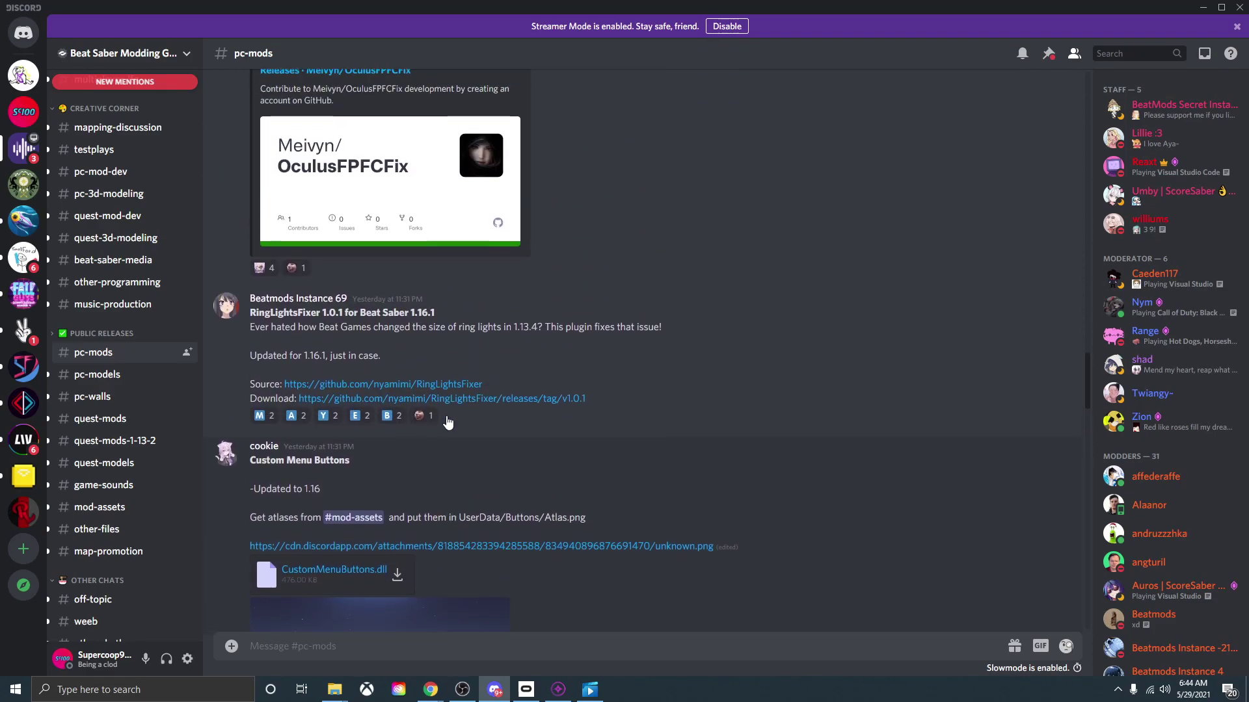
{"action": "left_click", "coordinate": [181, 345]}
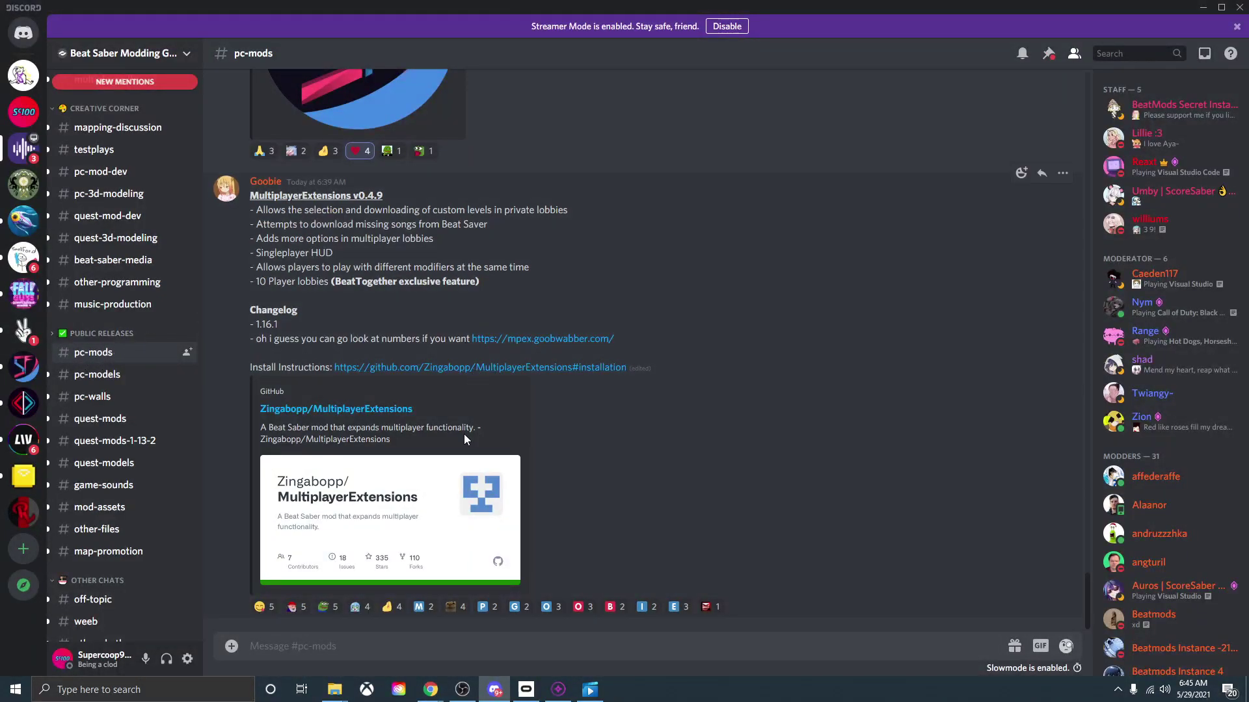
{"action": "scroll", "coordinate": [463, 434], "scroll_direction": "up", "scroll_amount": 10}
{"action": "scroll", "coordinate": [463, 434], "scroll_direction": "up", "scroll_amount": 15}
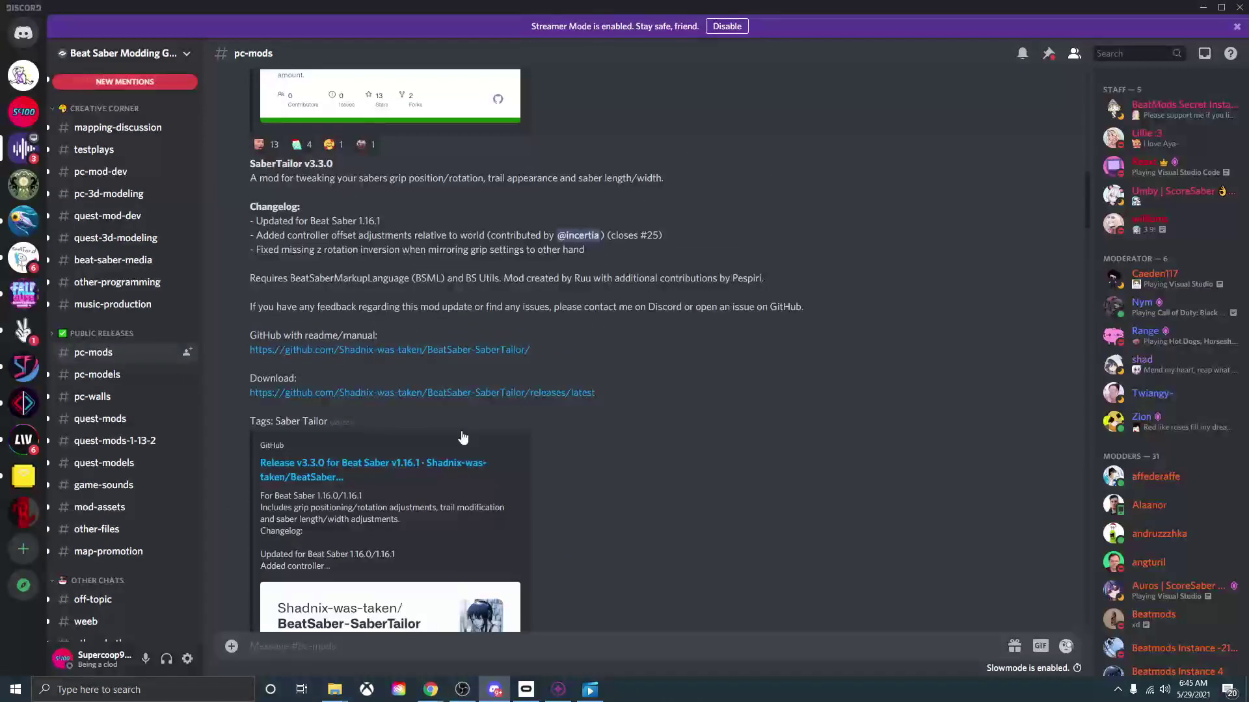
{"action": "scroll", "coordinate": [494, 436], "scroll_direction": "down", "scroll_amount": 15}
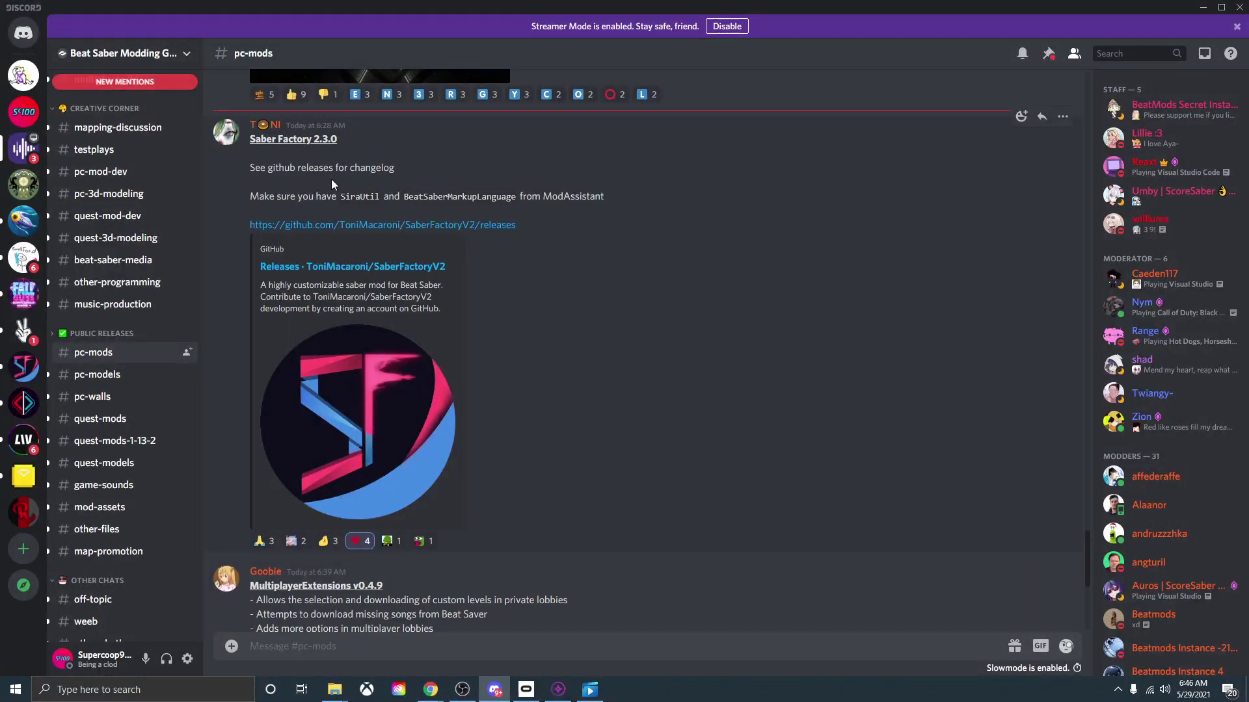
{"action": "left_click", "coordinate": [487, 225]}
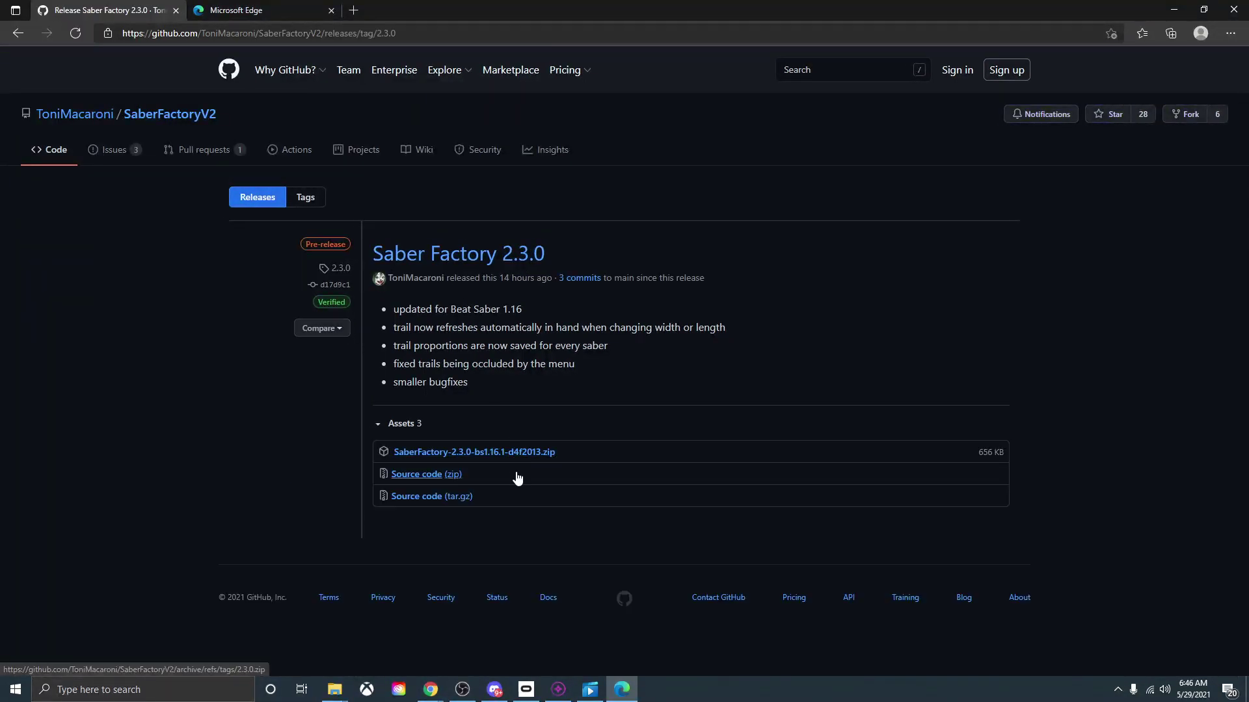
Download SaberFactory-2.3.0-bs1.16.1-d4f2013.zip and move its Bandizip window aside.
{"action": "left_click", "coordinate": [497, 453]}
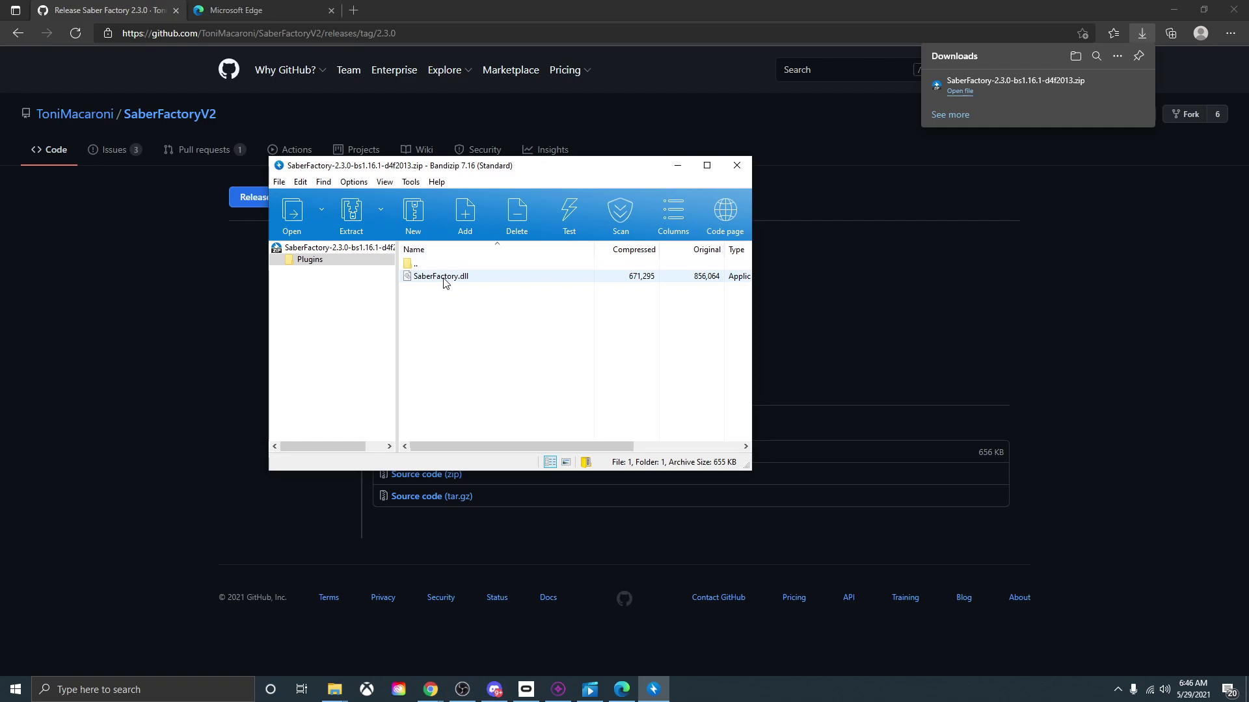
{"action": "left_click_drag", "start_coordinate": [548, 165], "coordinate": [334, 86]}
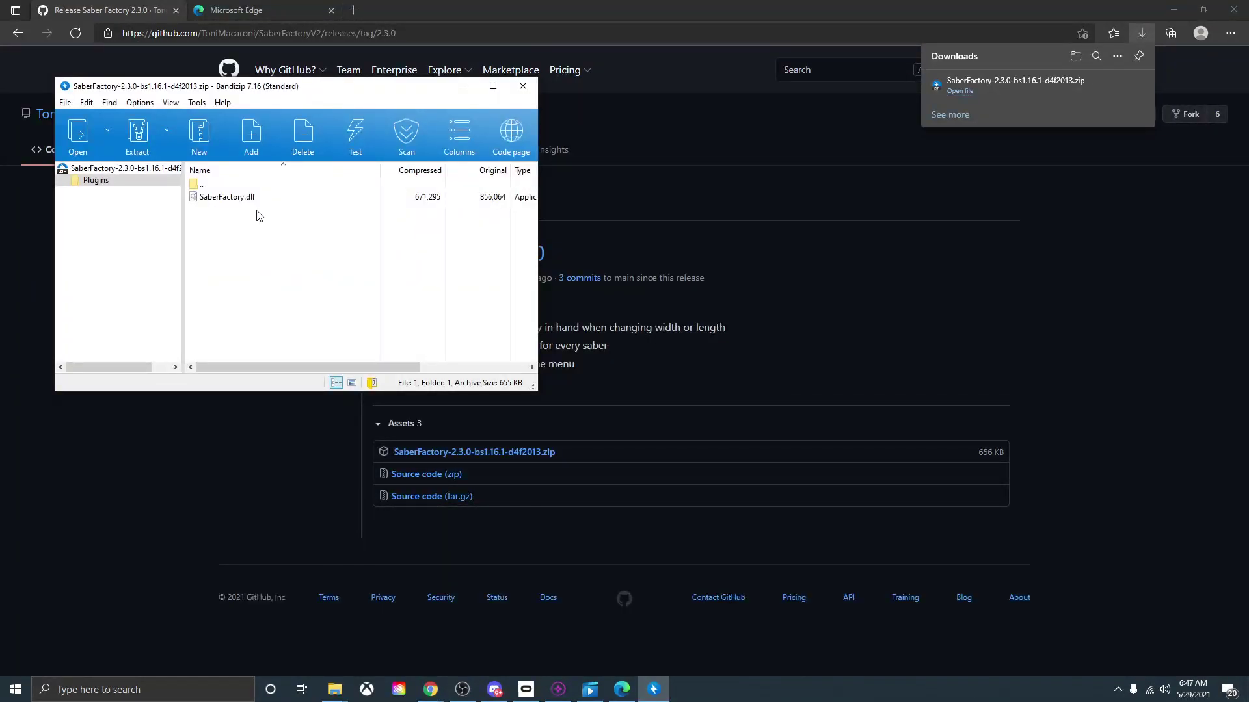
Copy SaberFactory.dll from the archive into the Beat Saber Plugins folder.
{"action": "mouse_move", "coordinate": [334, 690]}
{"action": "left_click", "coordinate": [381, 640]}
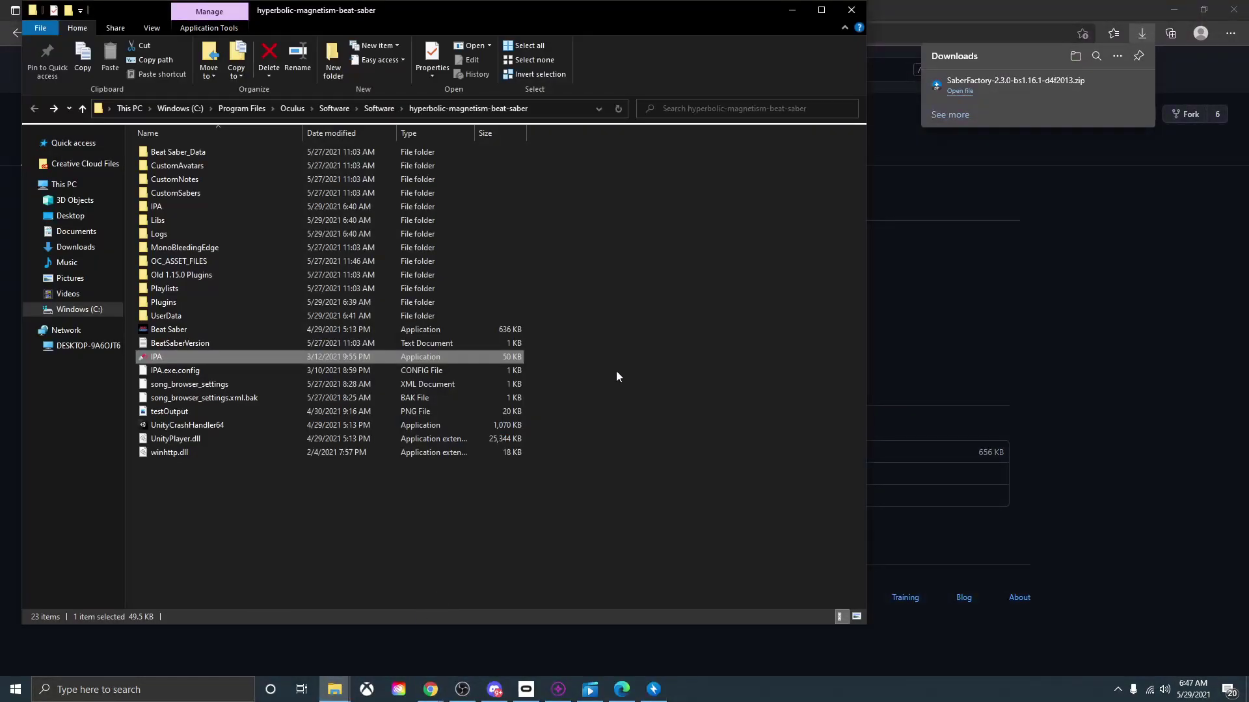
{"action": "left_click", "coordinate": [822, 10]}
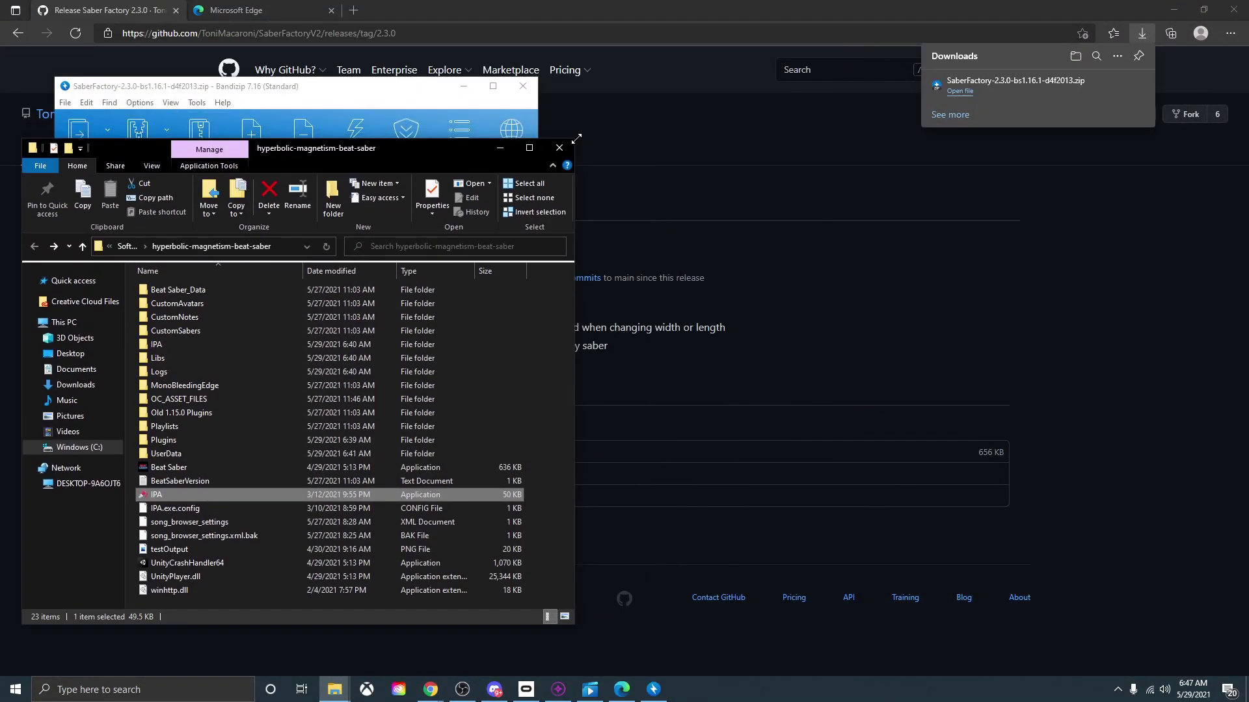
{"action": "left_click_drag", "start_coordinate": [436, 161], "coordinate": [963, 67]}
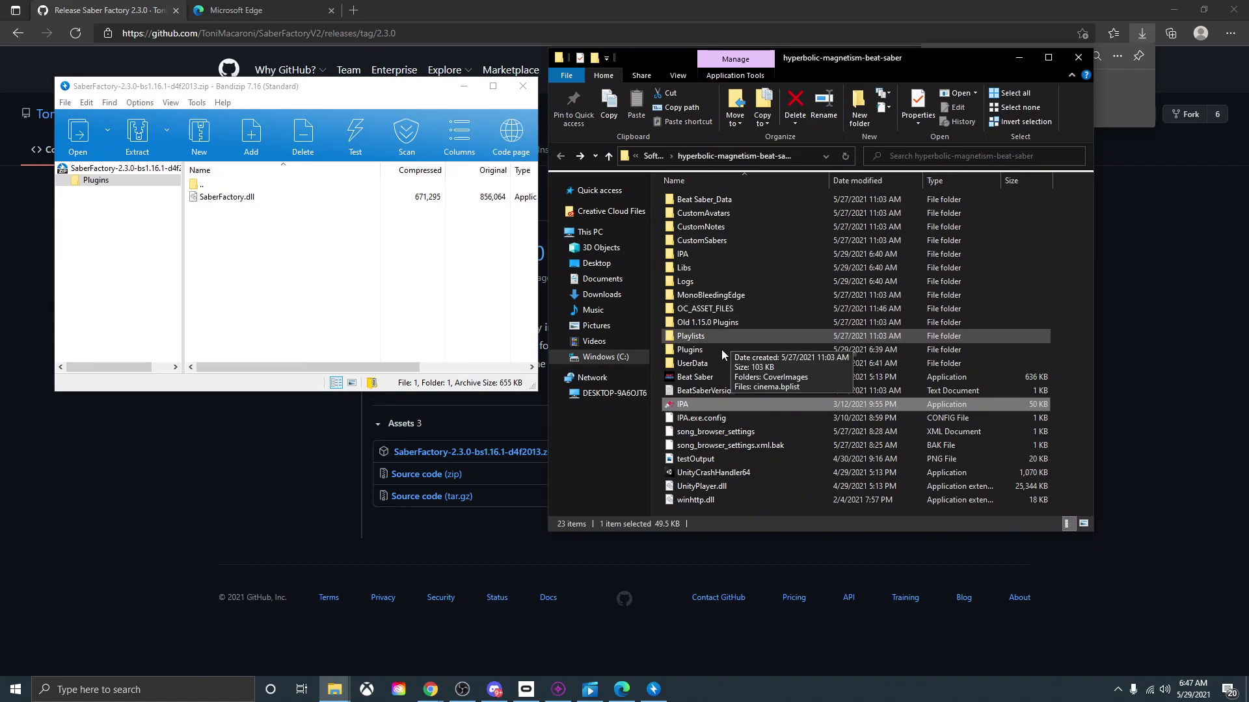
{"action": "double_click", "coordinate": [690, 350]}
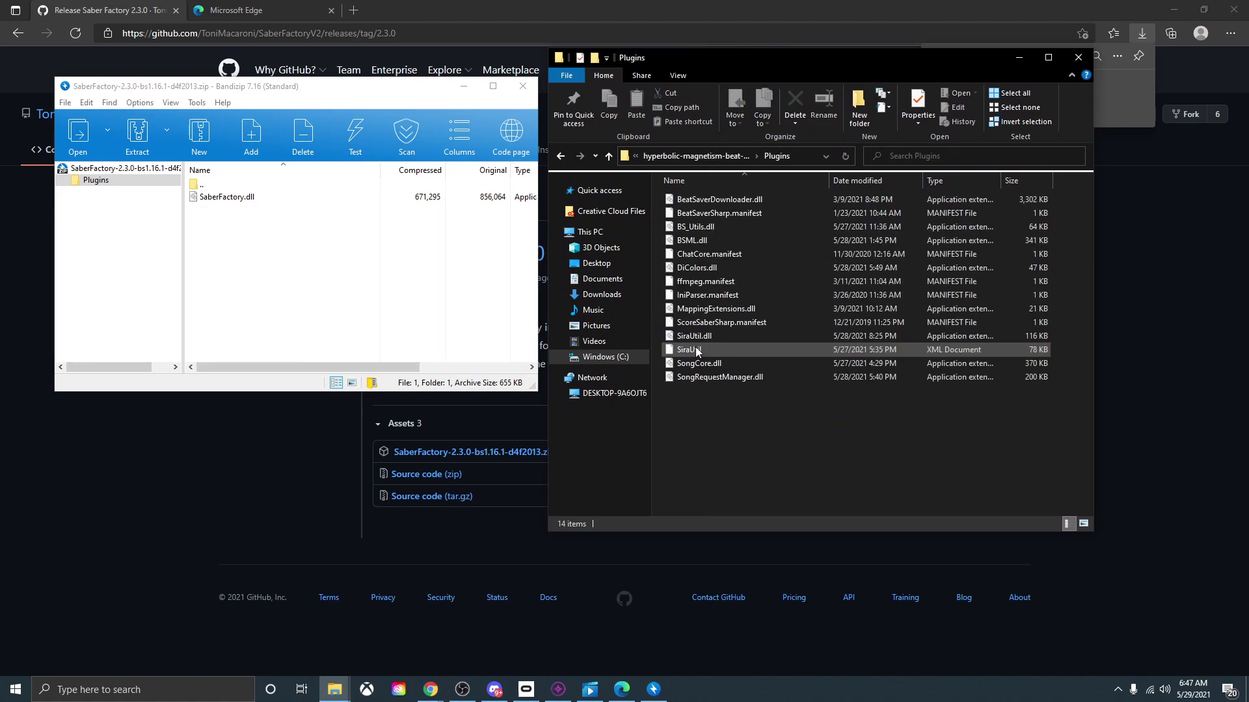
{"action": "left_click_drag", "start_coordinate": [210, 198], "coordinate": [777, 419]}
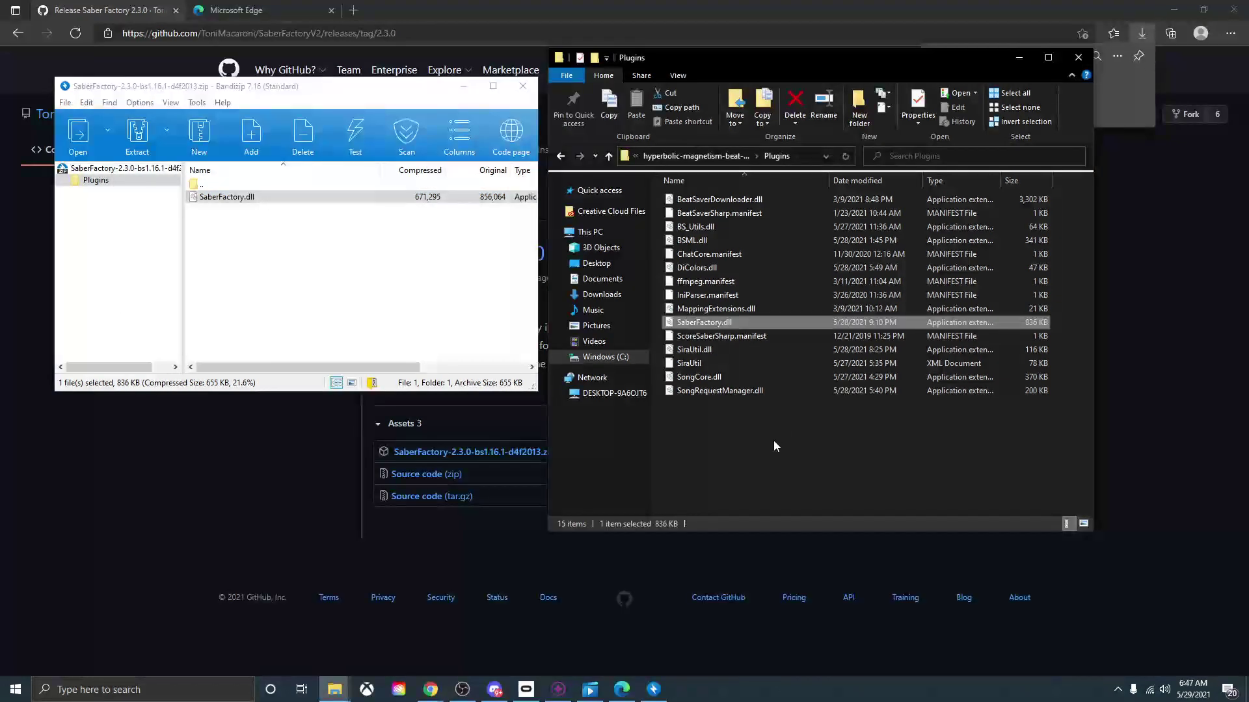
Run IPA.exe from the game folder to re-patch, then open CustomSabers.
{"action": "key", "text": "BackSpace"}
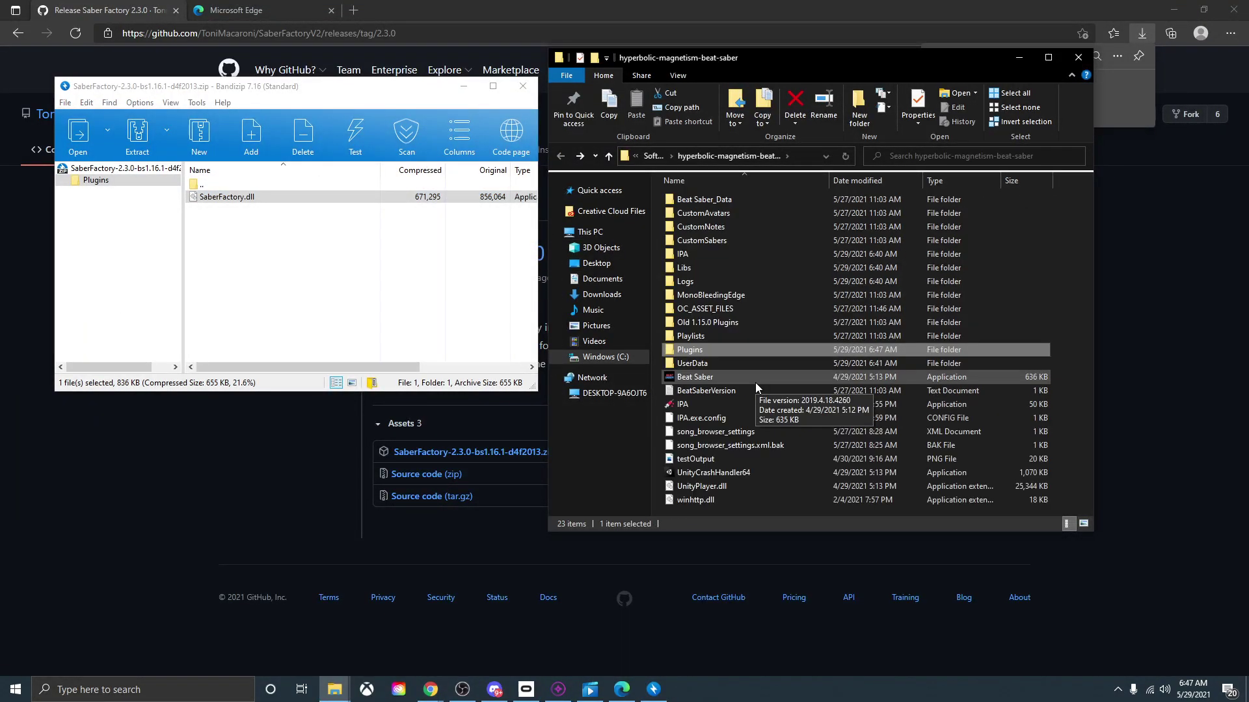
{"action": "double_click", "coordinate": [704, 407]}
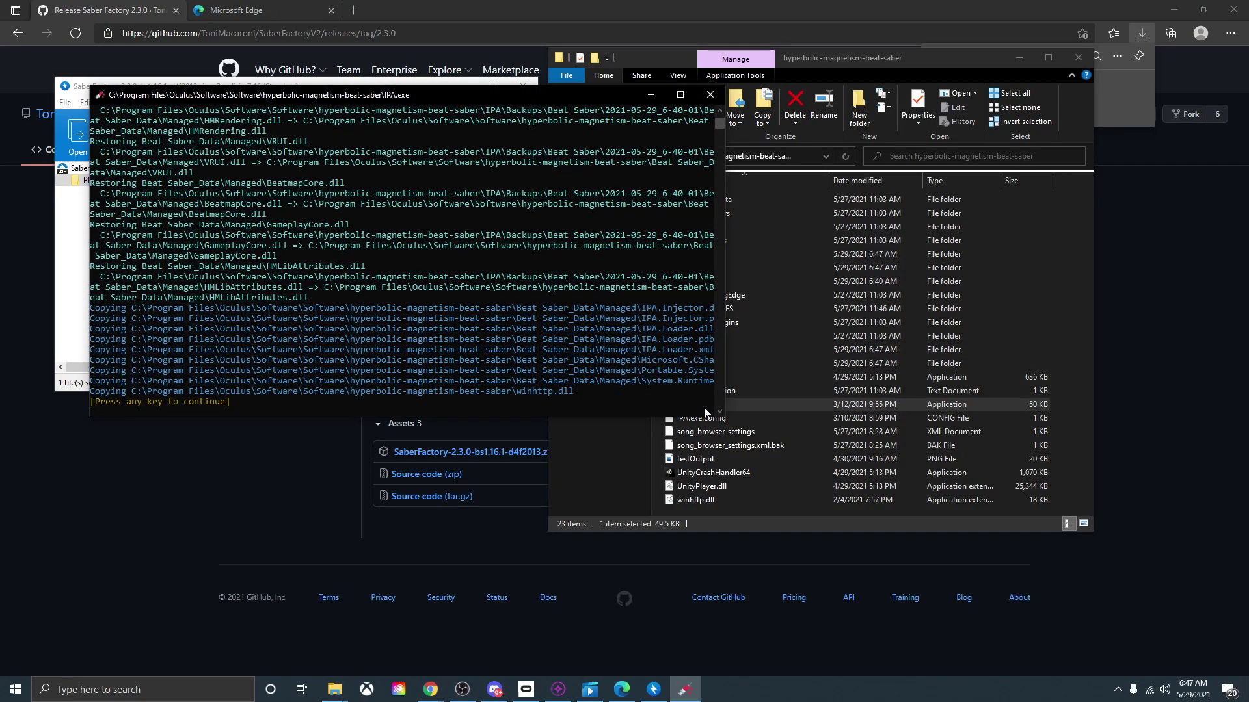
{"action": "key", "text": "Return"}
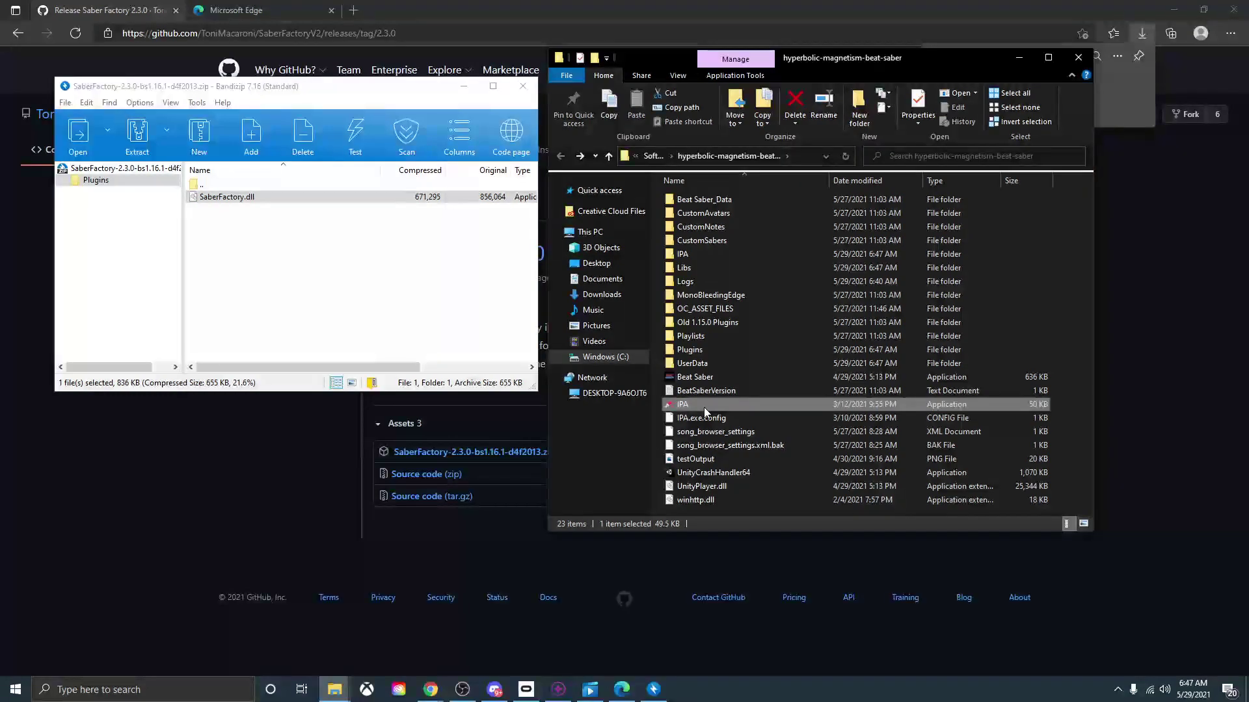
{"action": "key", "text": "super+Up"}
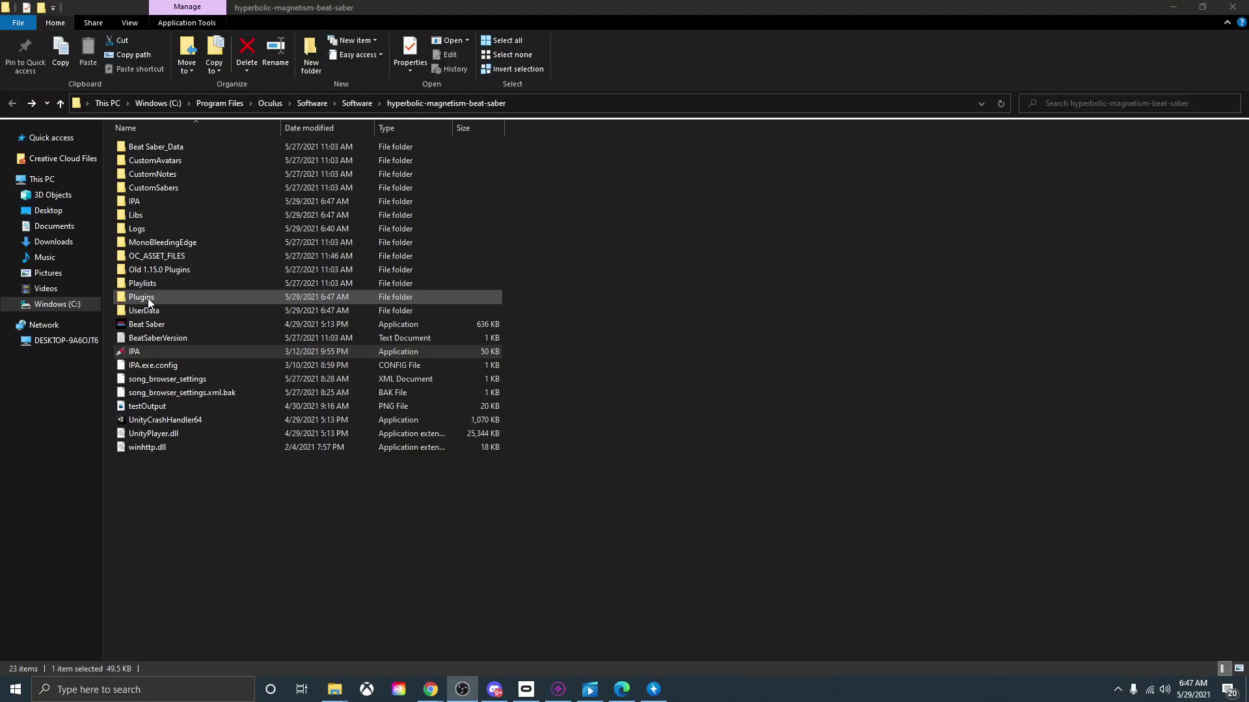
{"action": "double_click", "coordinate": [174, 191]}
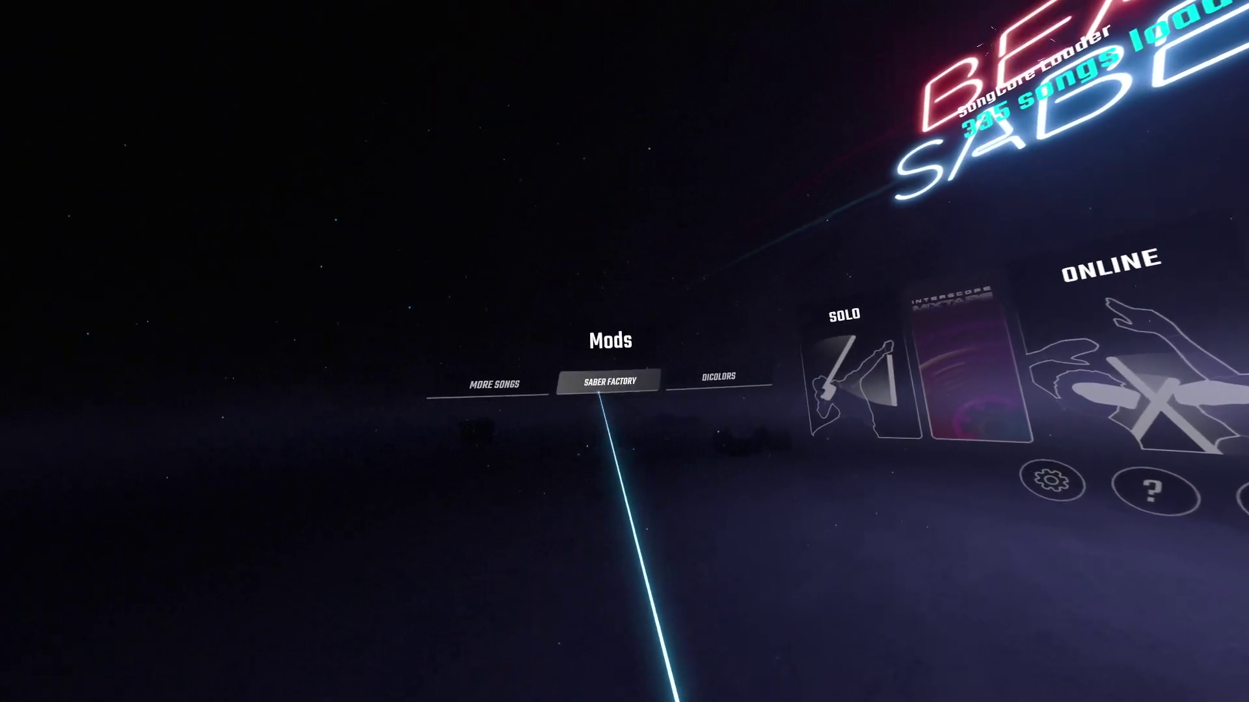
Select the SABER FACTORY tab in Beat Saber's in-game Mods menu.
{"action": "left_click", "coordinate": [587, 375]}
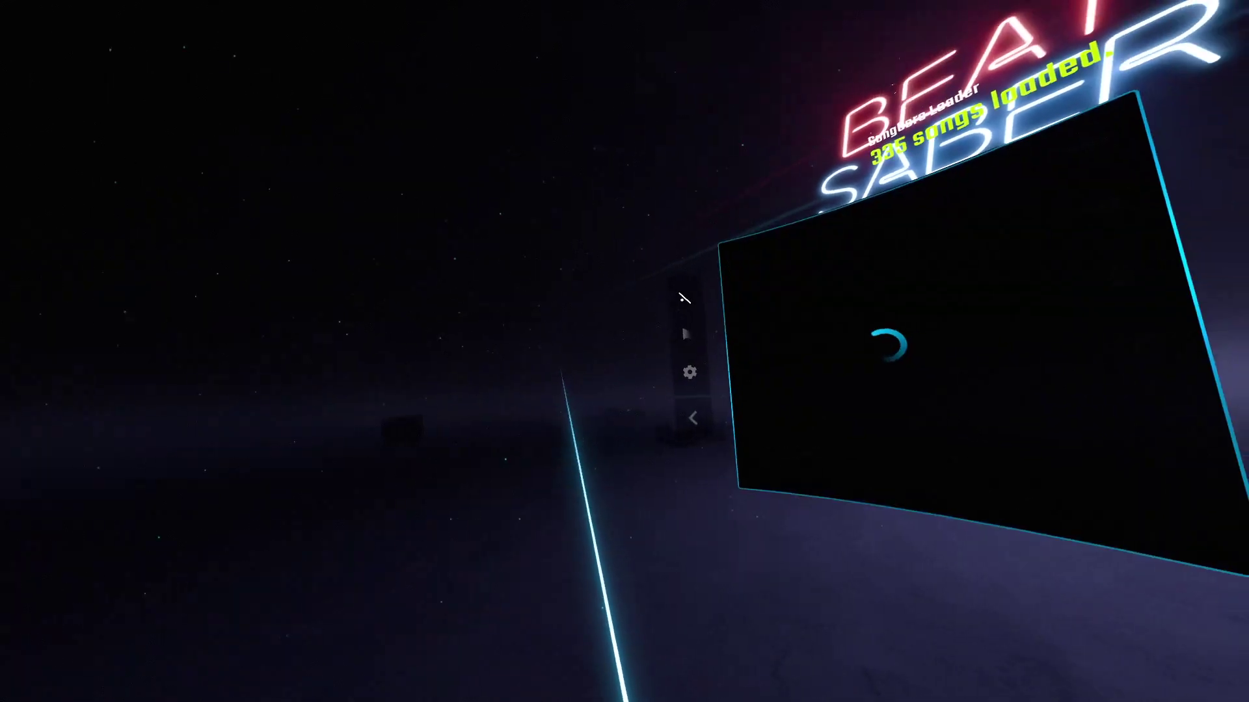